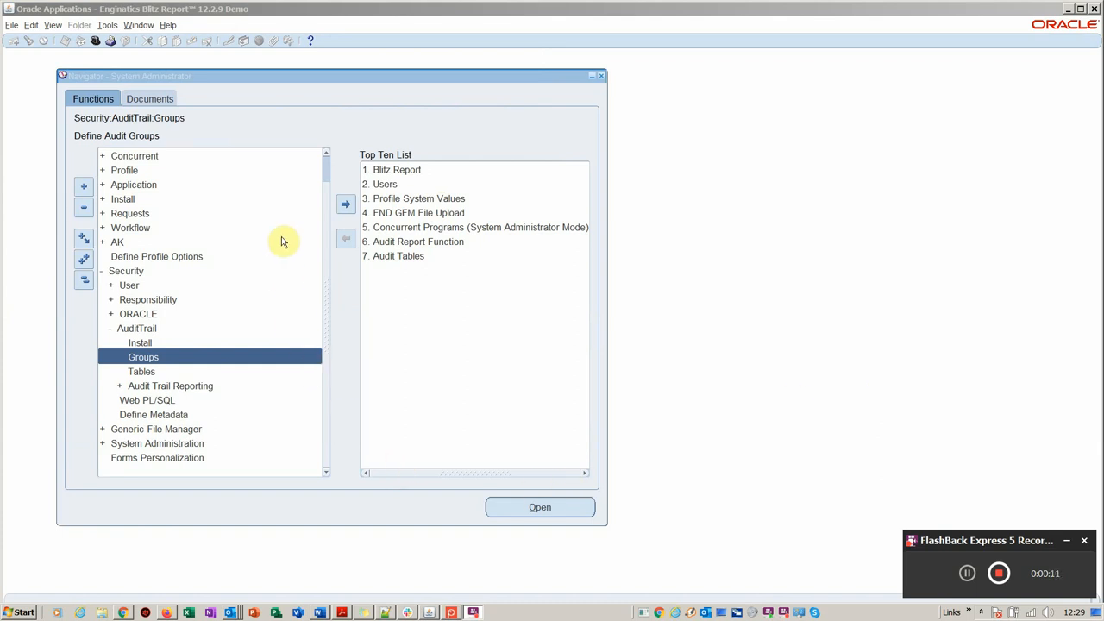
Review the Audit Installations, confirming the Oracle Payables account is audit-enabled.
double_click(197, 342)
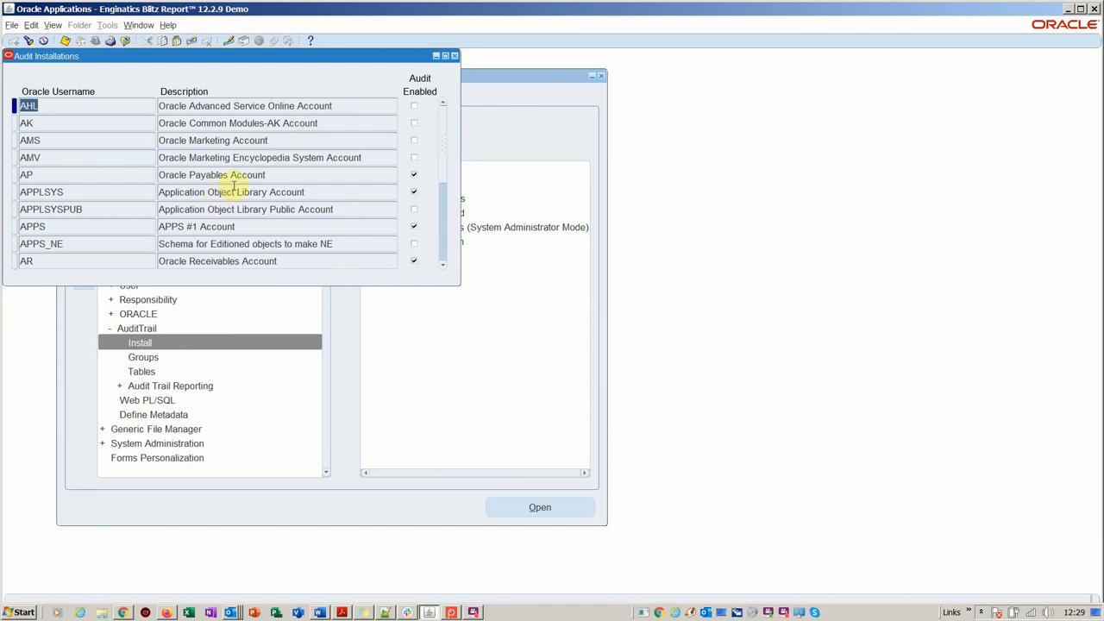
click(285, 176)
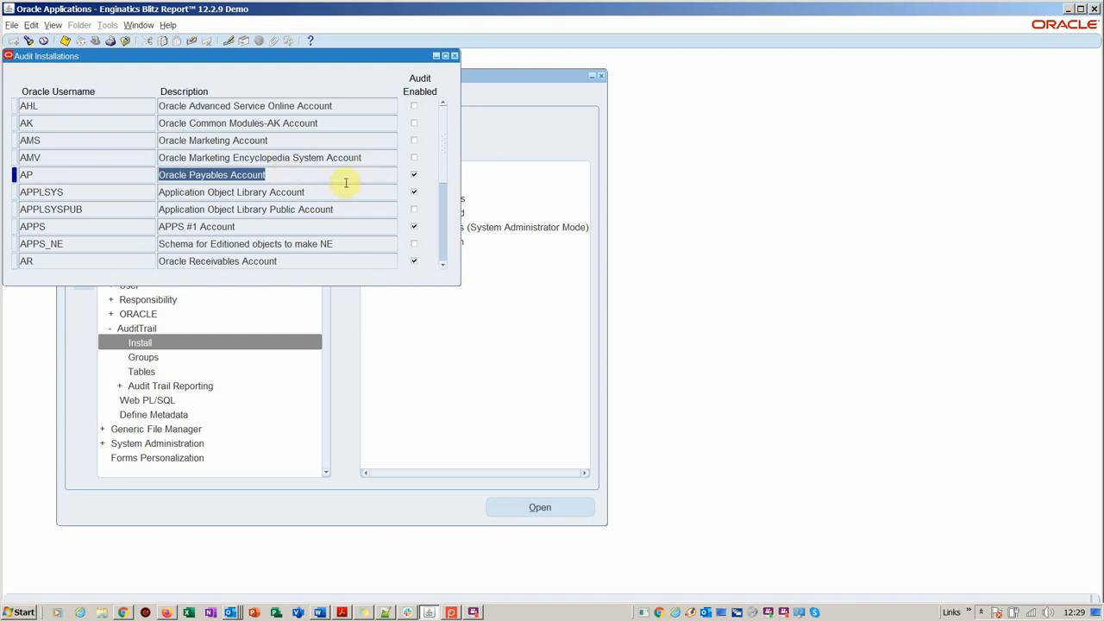
click(454, 56)
Review the audit groups and locate the AUDIT_SUPPLIER group.
double_click(143, 357)
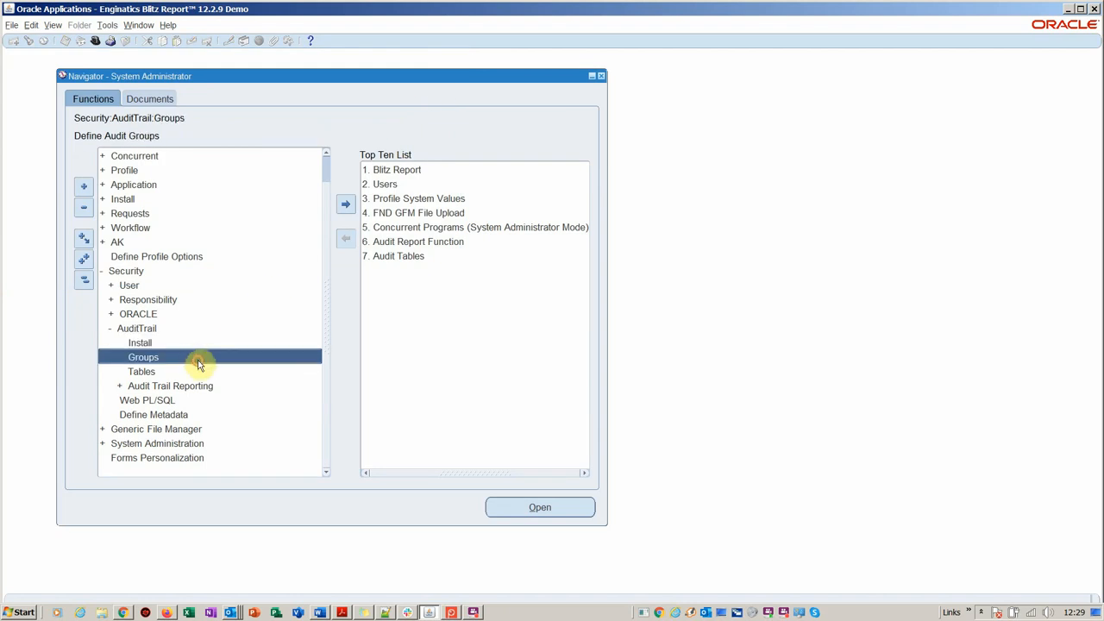
key(ctrl+F11)
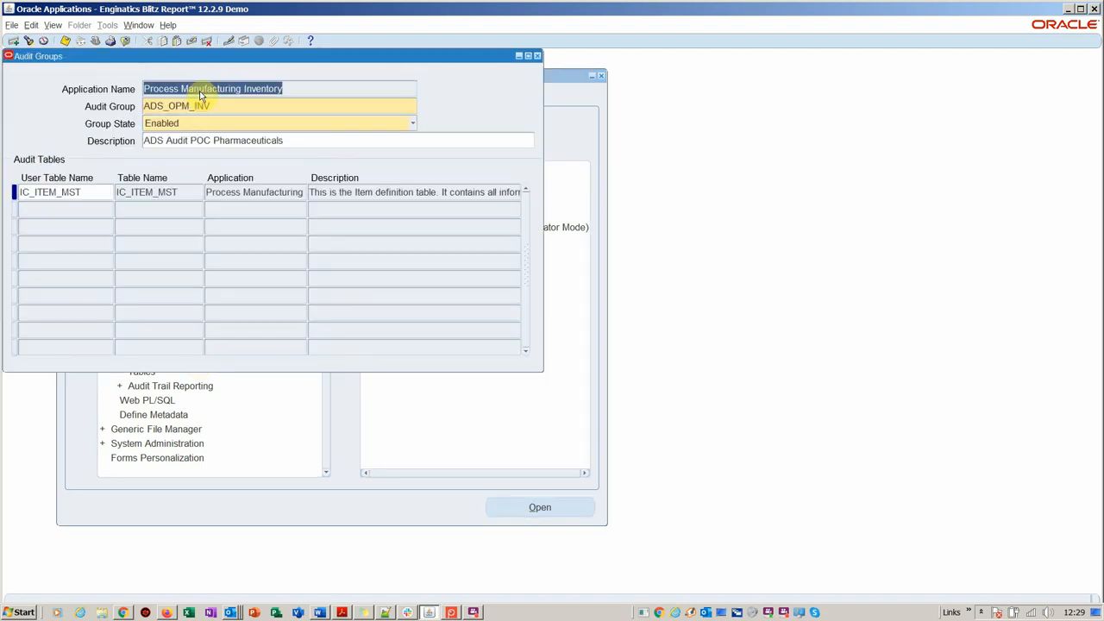
key(Down)
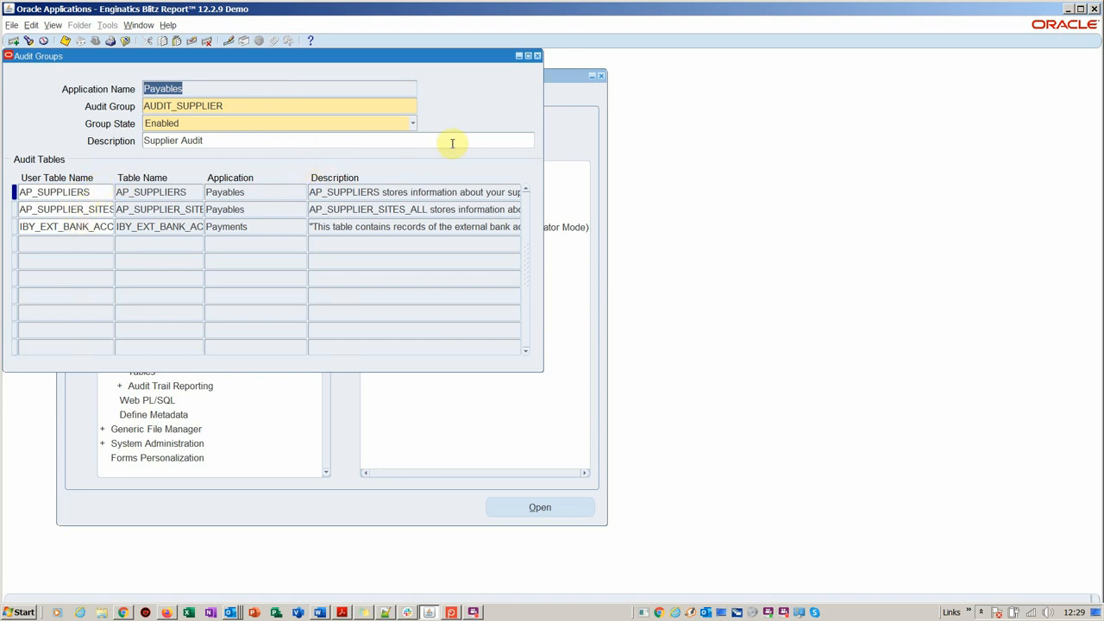
key(F4)
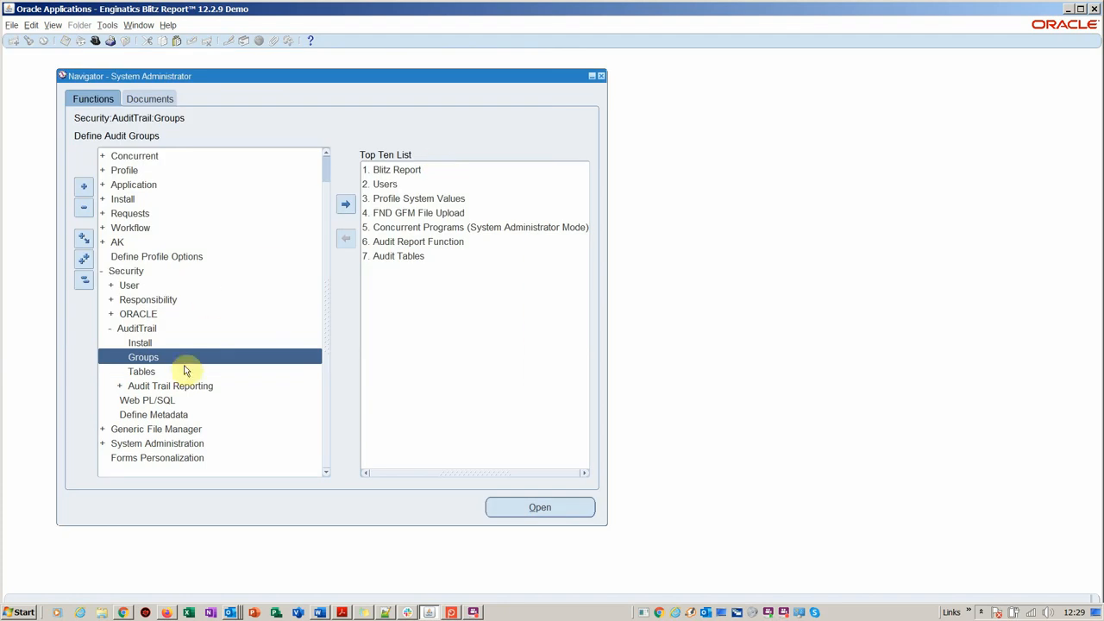
Review the audited table AP_SUPPLIER_SITES_ALL and its SHIP_TO_LOCATION_ID and VENDOR_SITE_ID columns.
click(181, 374)
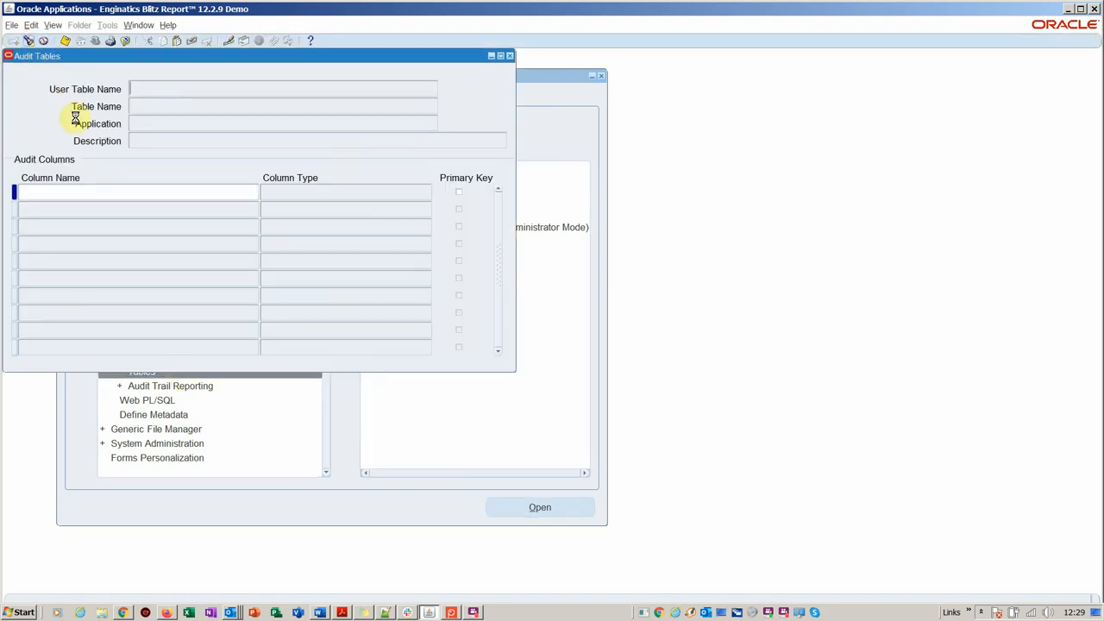
key(ctrl+l)
text(a)
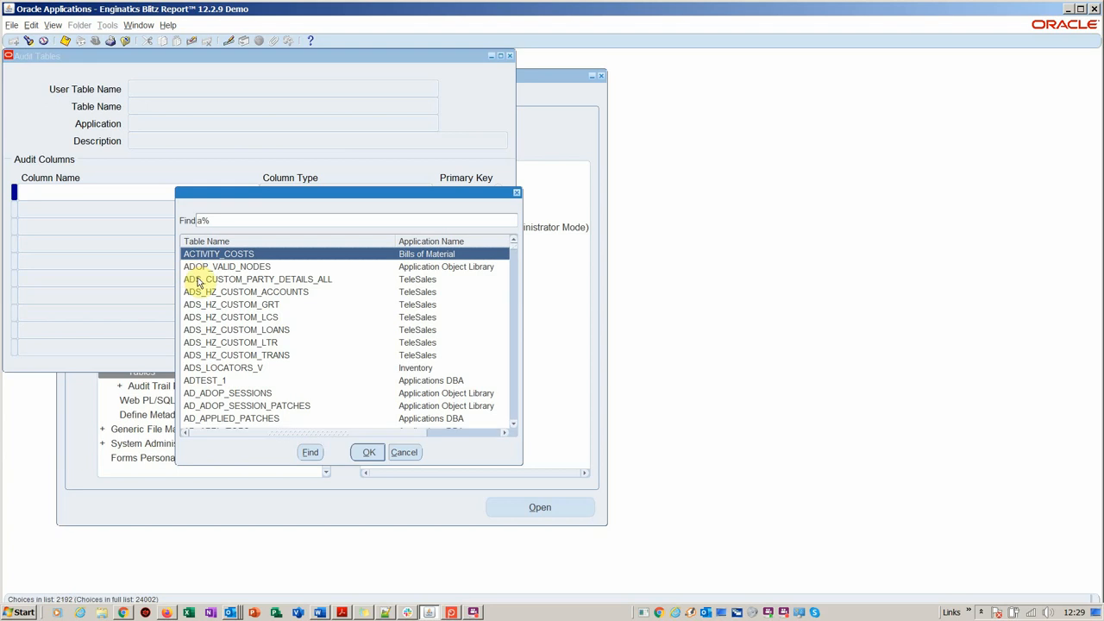
text(p_)
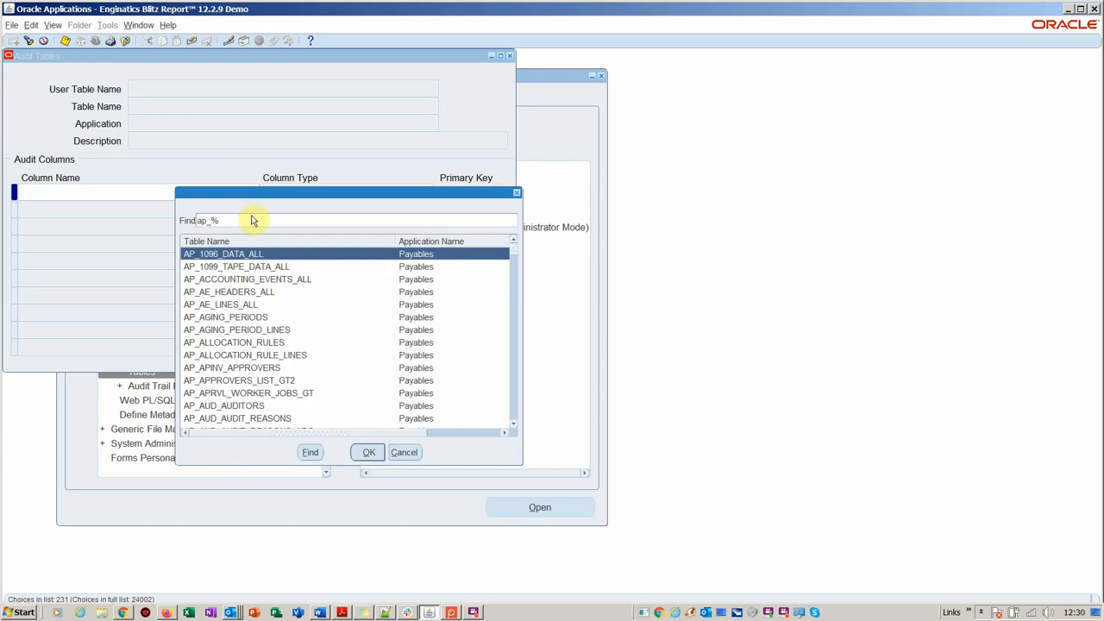
text(s)
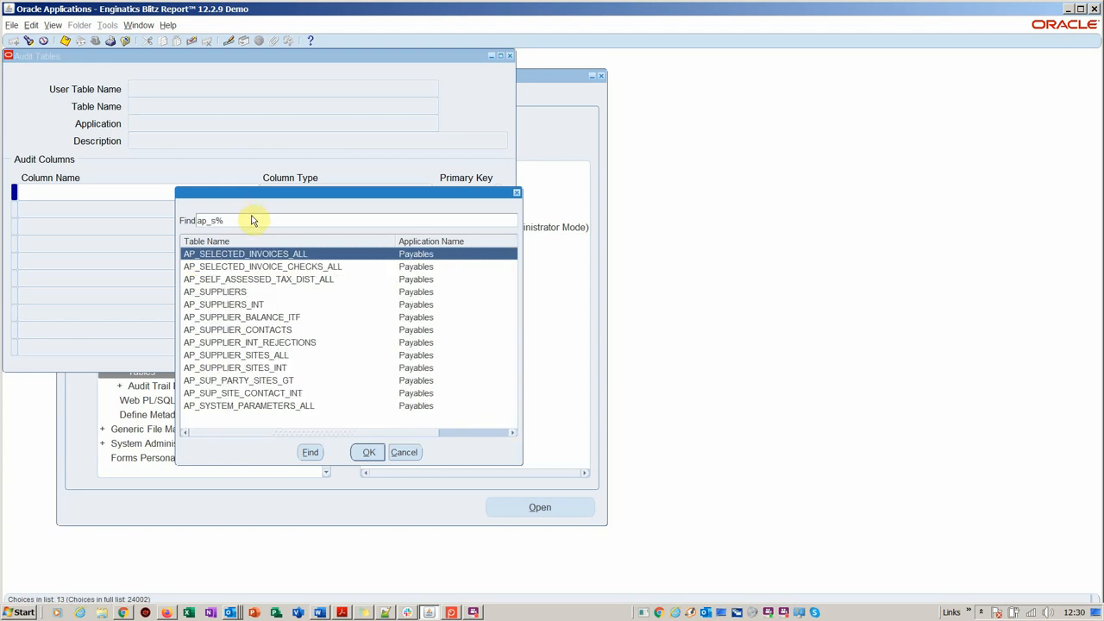
double_click(237, 354)
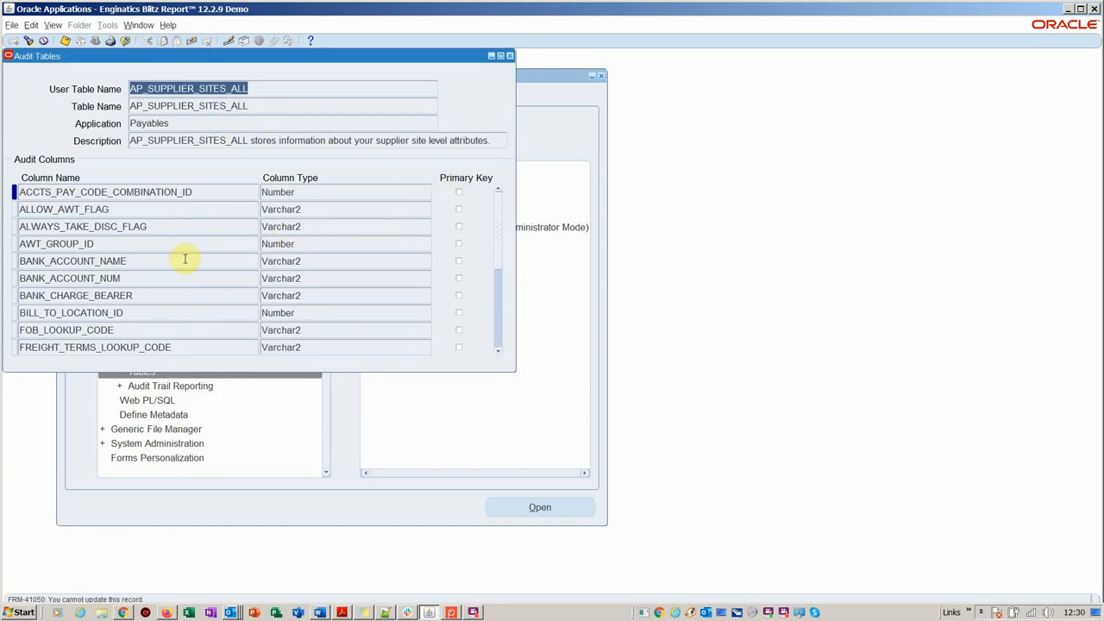
click(503, 322)
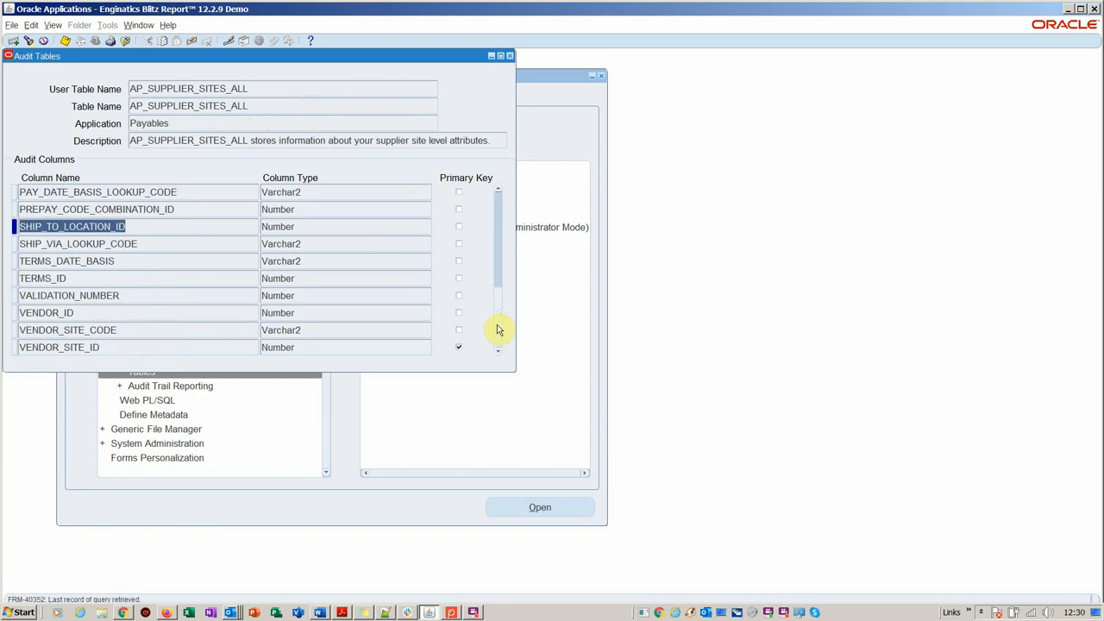
click(164, 346)
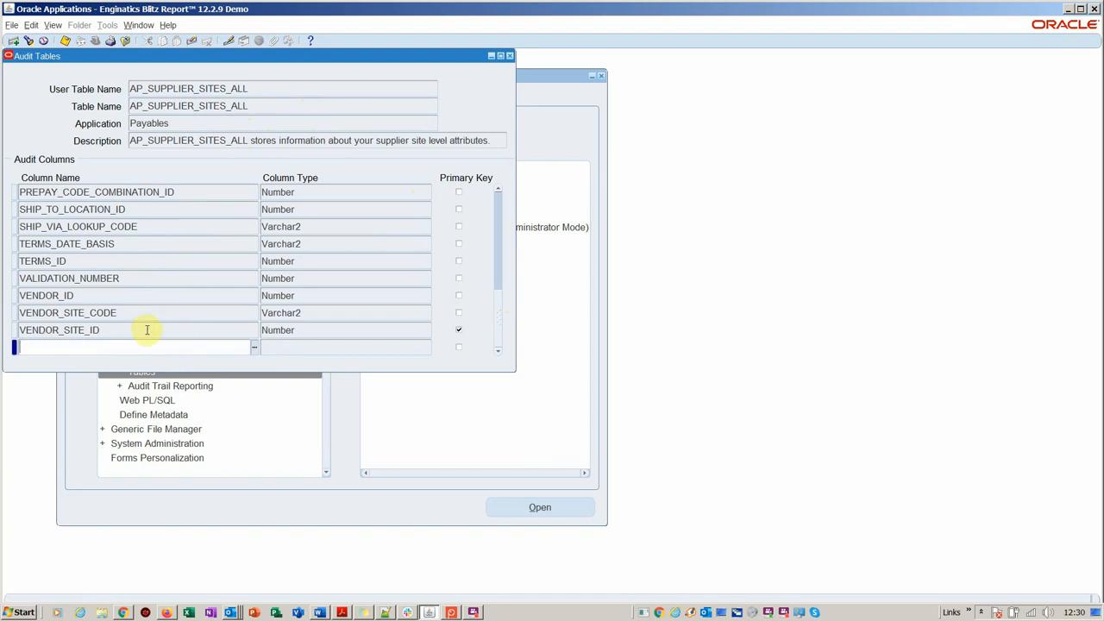
click(146, 331)
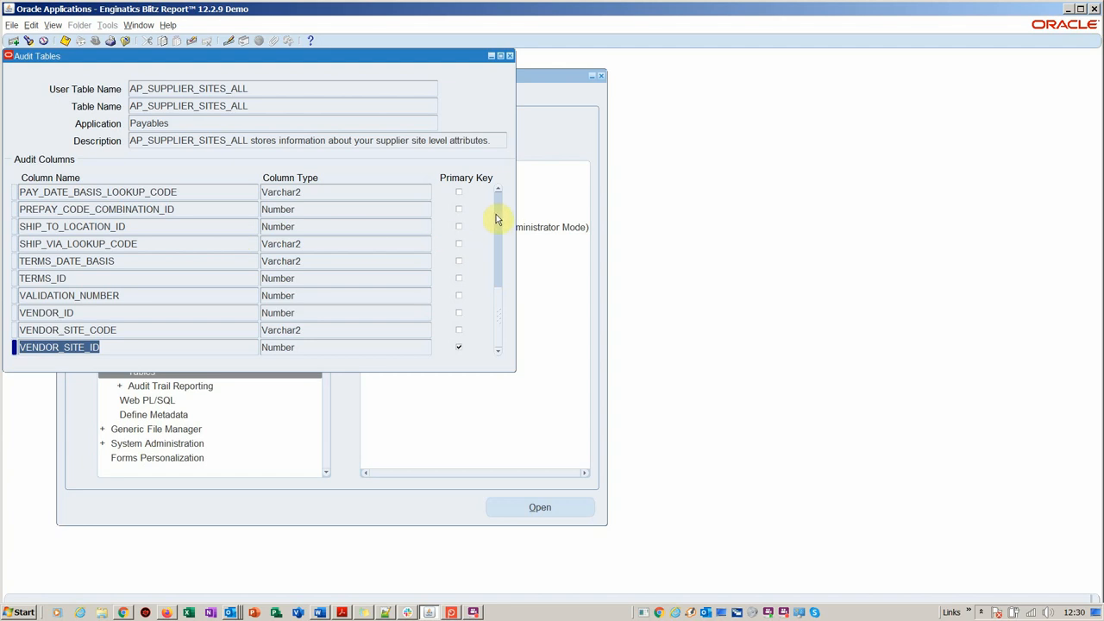
key(F4)
Check the AuditTrail Update Tables and audit group validation requests, then expand Audit Trail Reporting.
click(53, 24)
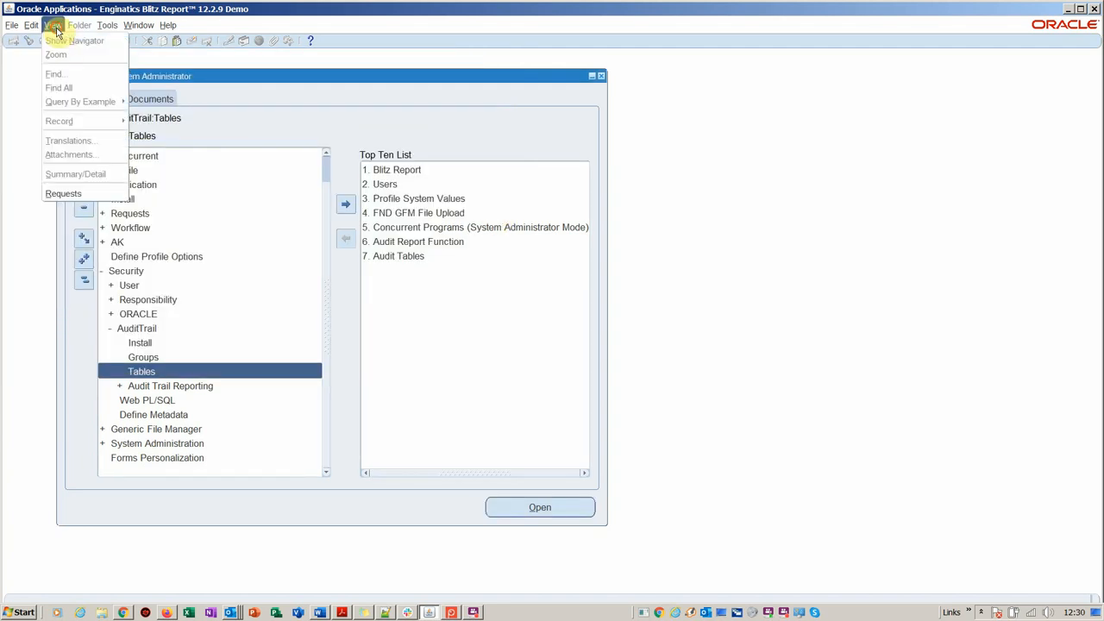
click(63, 193)
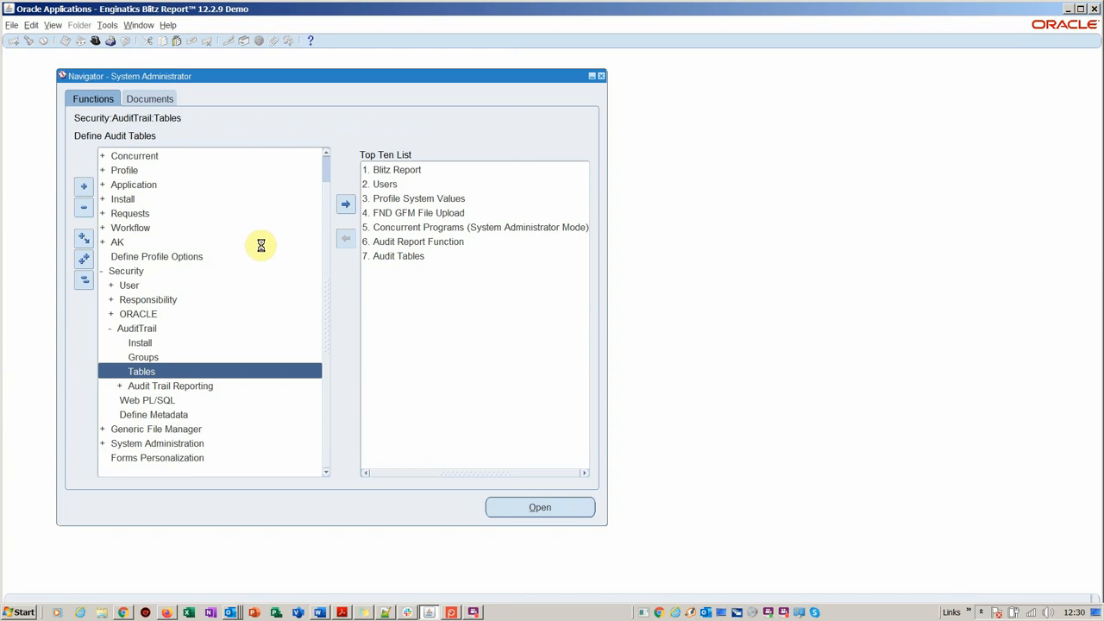
click(424, 394)
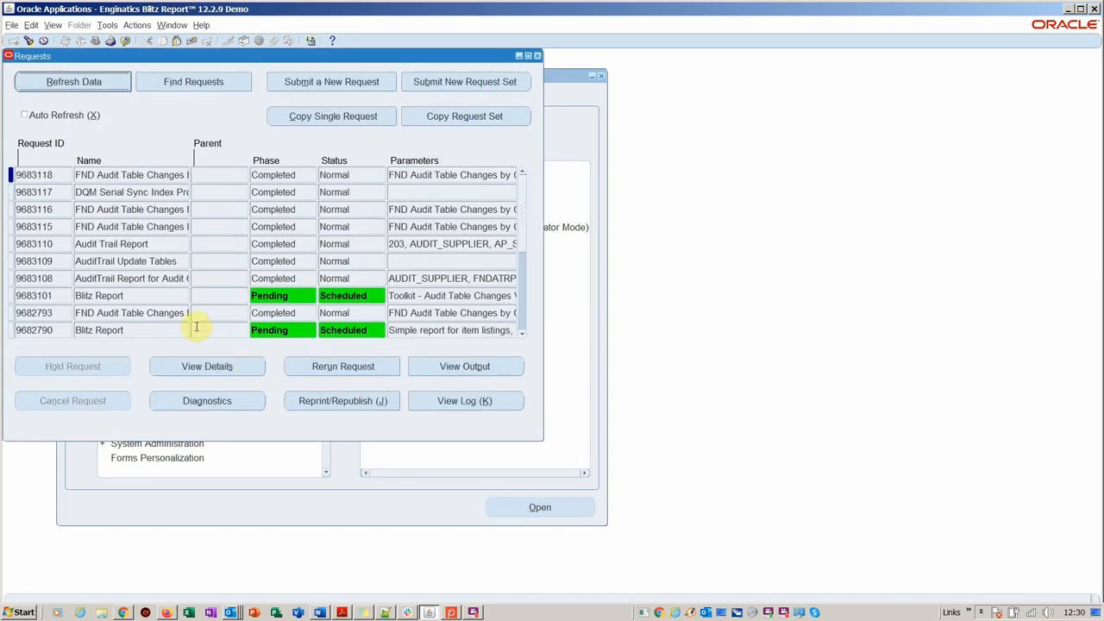
click(523, 333)
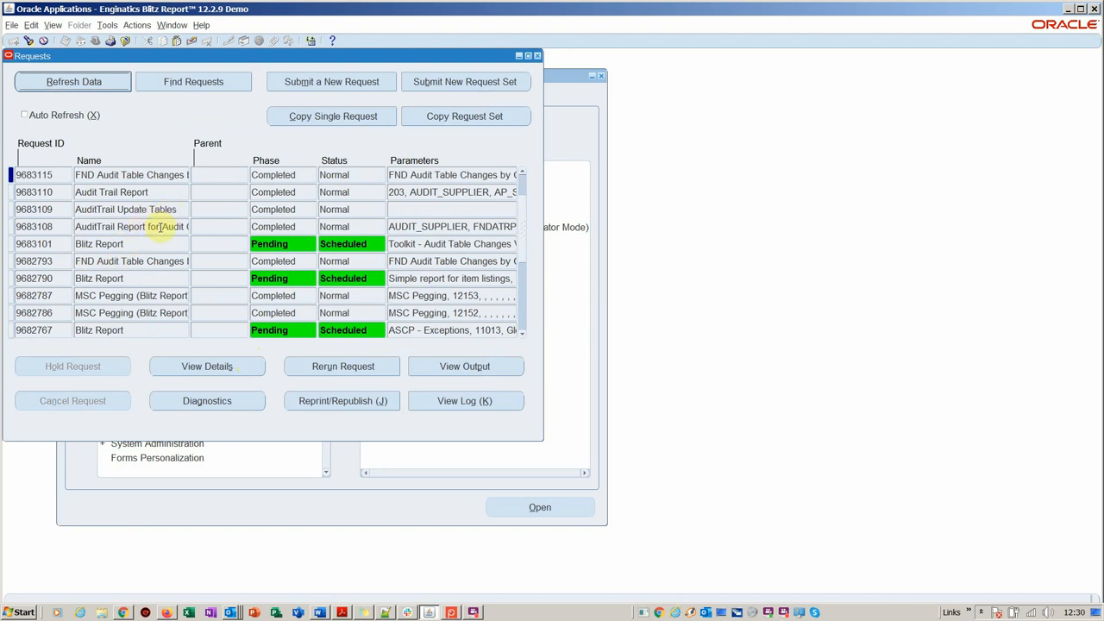
click(161, 226)
click(161, 208)
click(163, 225)
key(End)
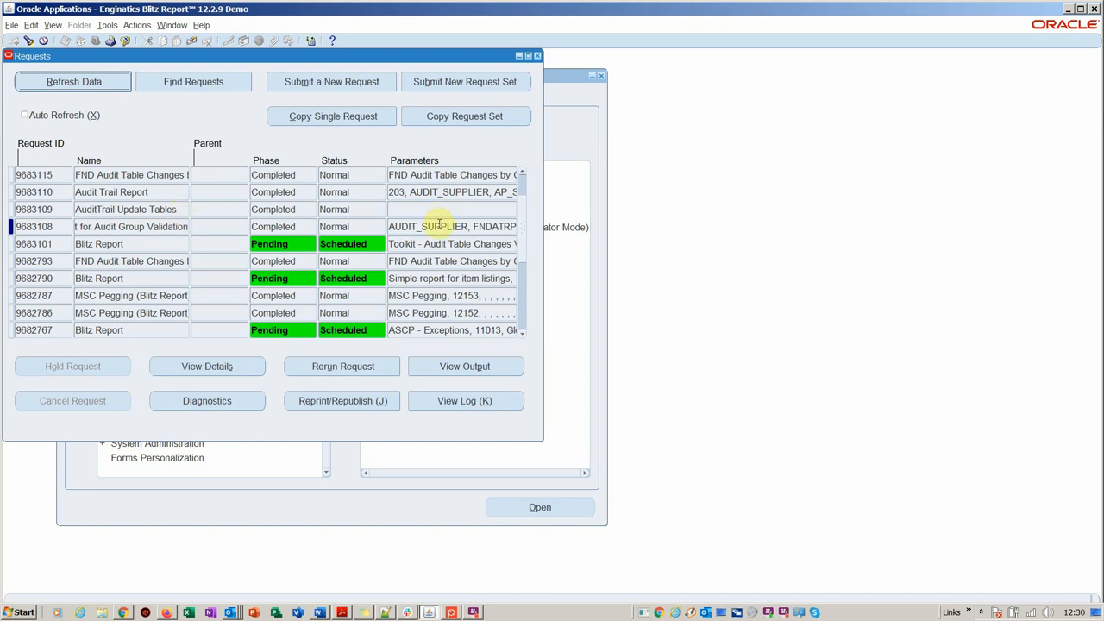
key(F4)
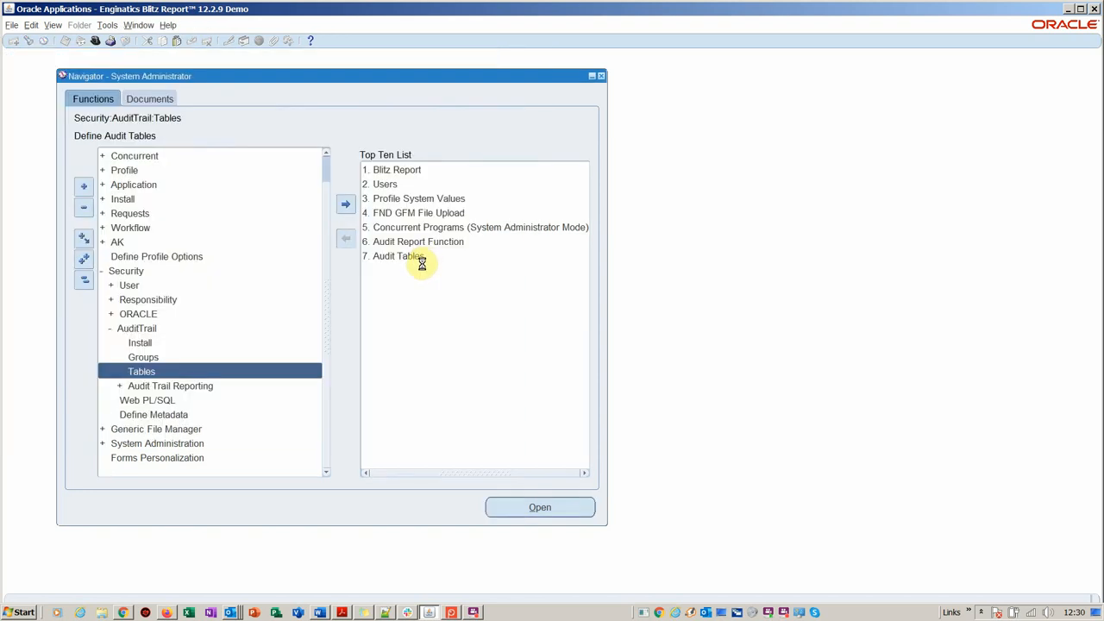
double_click(207, 385)
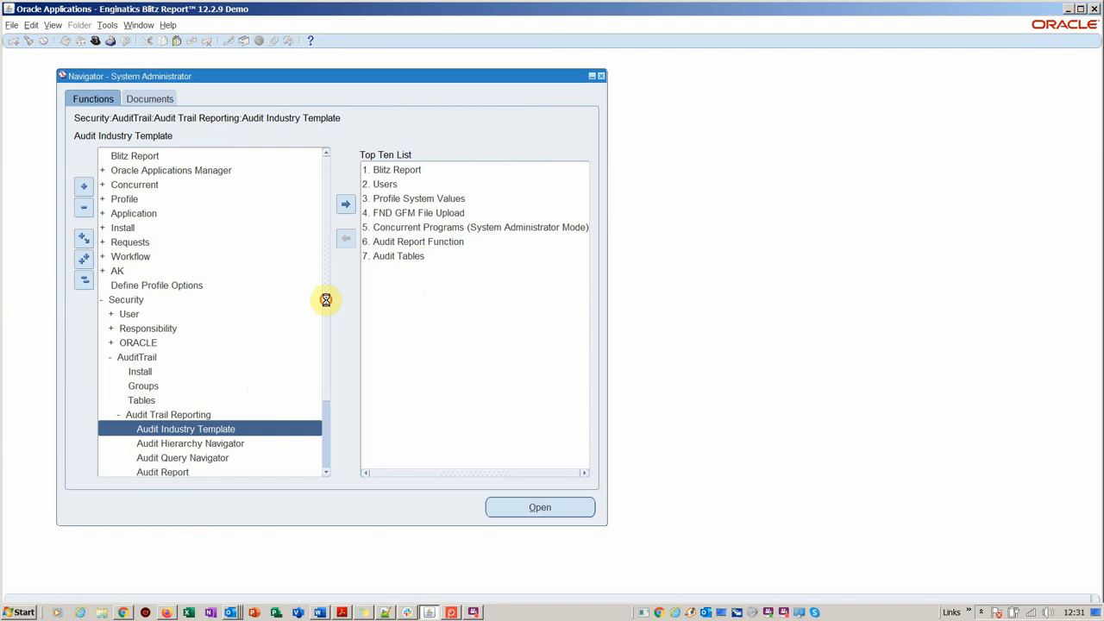
scroll(327, 345, down, 3)
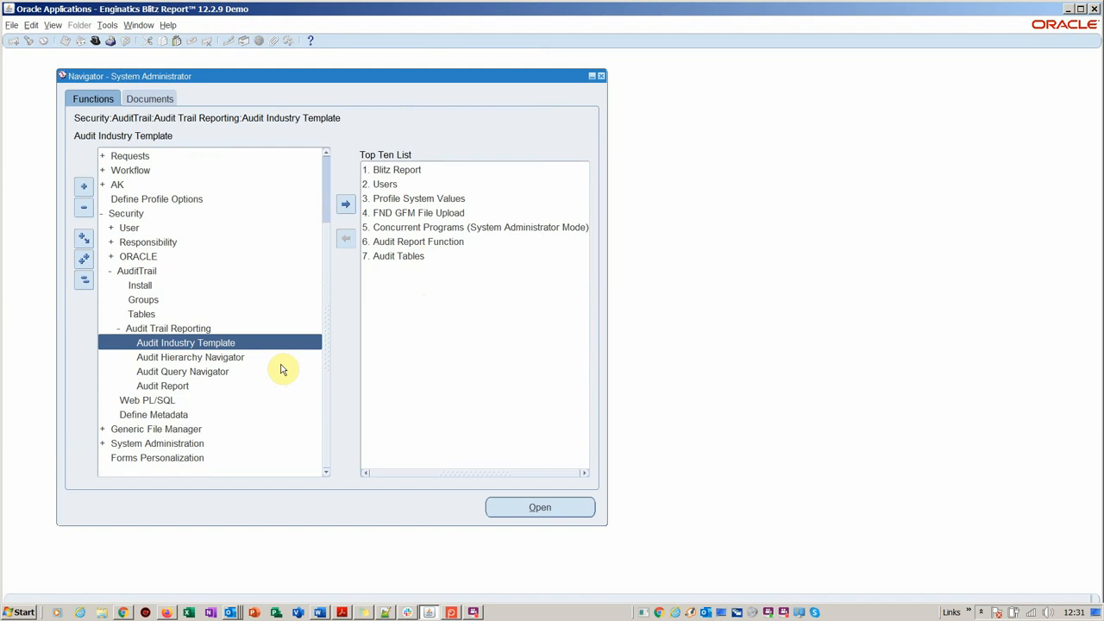
In Audit Report parameters choose functional group AUDIT_SUPPLIER and audit table AP_SUPPLIERS.
double_click(158, 388)
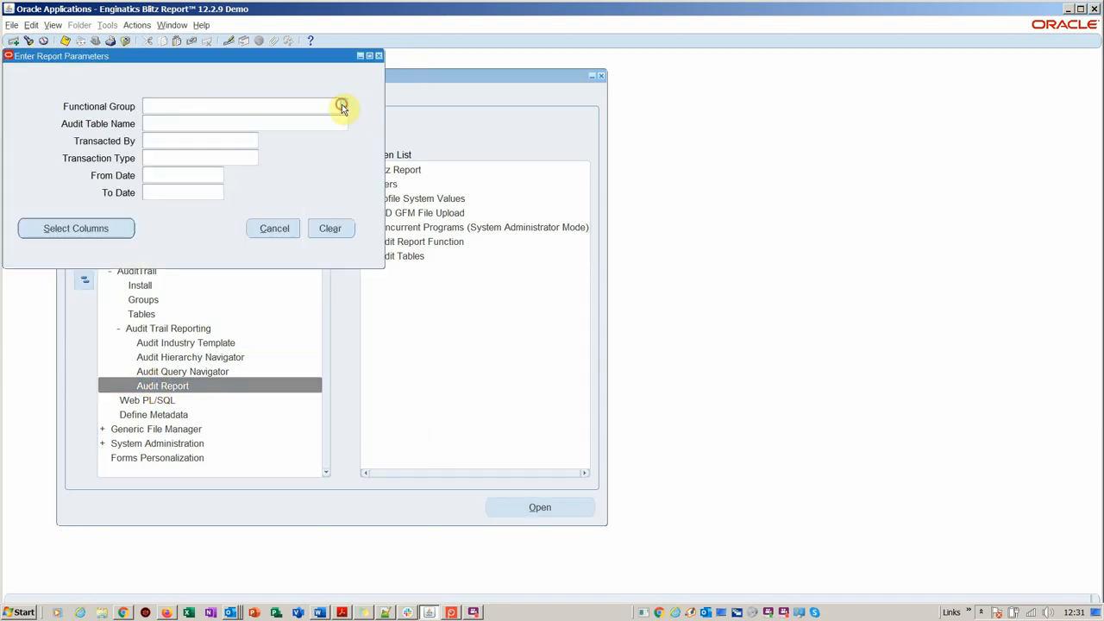
click(345, 106)
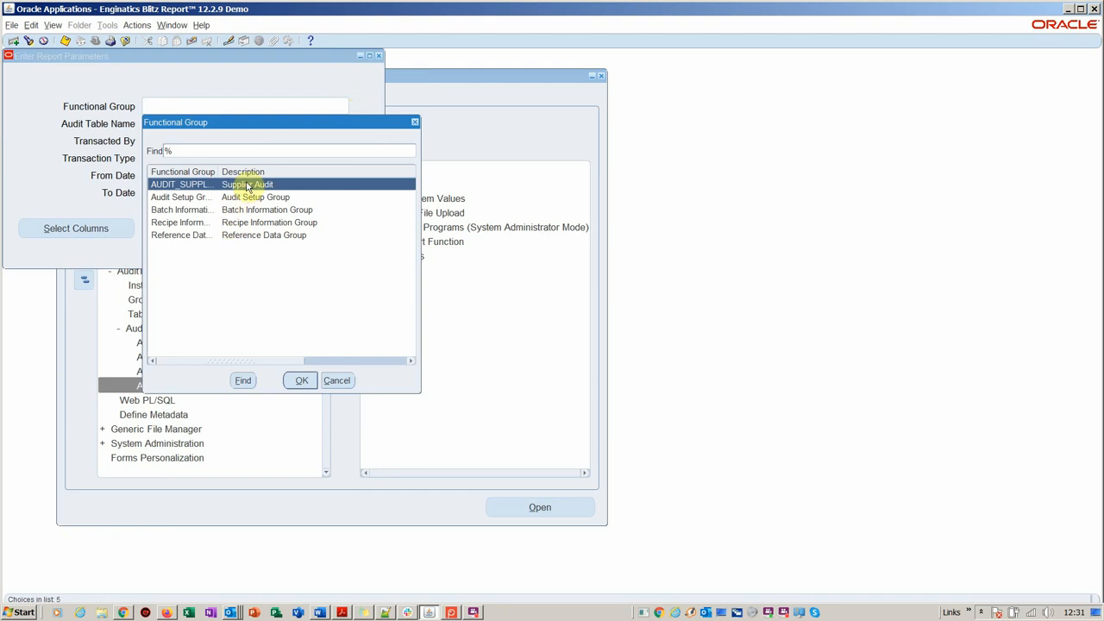
double_click(250, 185)
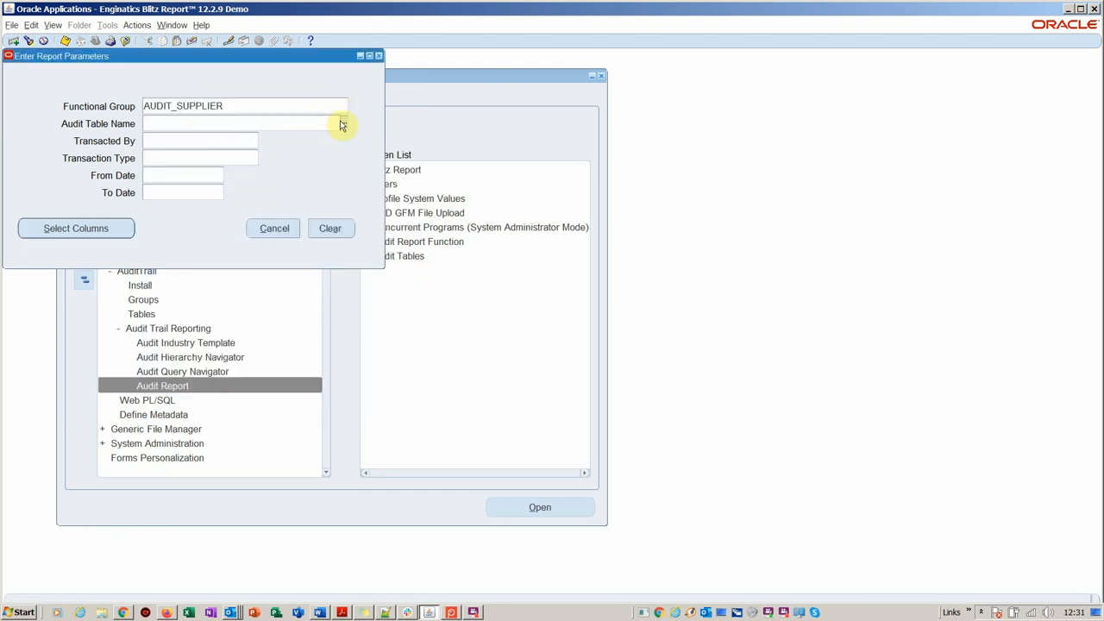
click(341, 124)
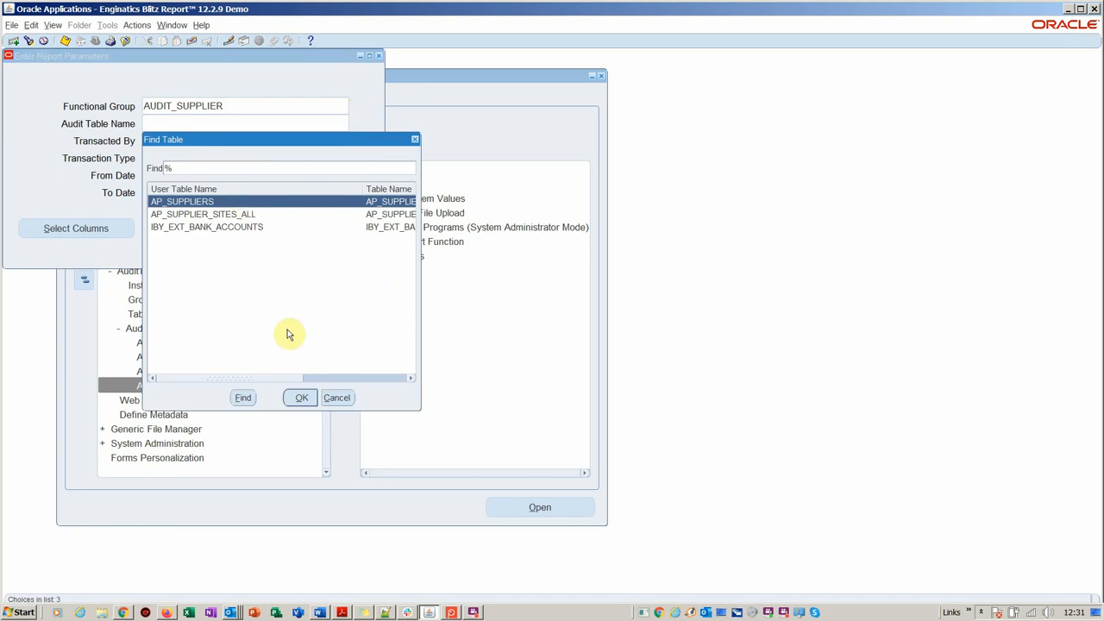
double_click(220, 200)
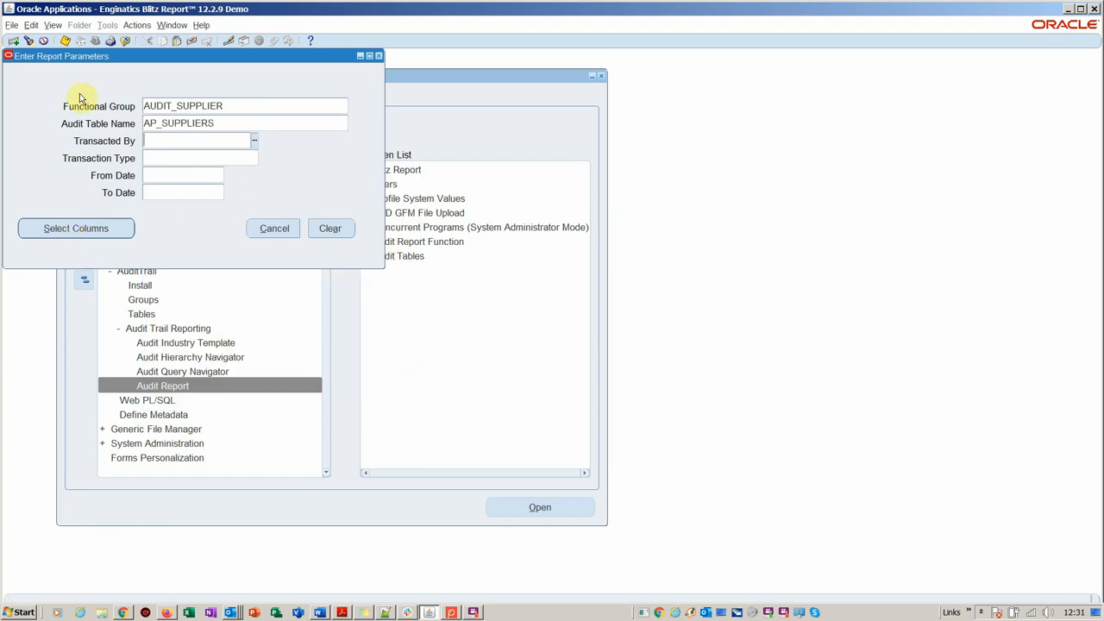
List all my recent concurrent requests and select the completed Audit Trail Report.
click(54, 25)
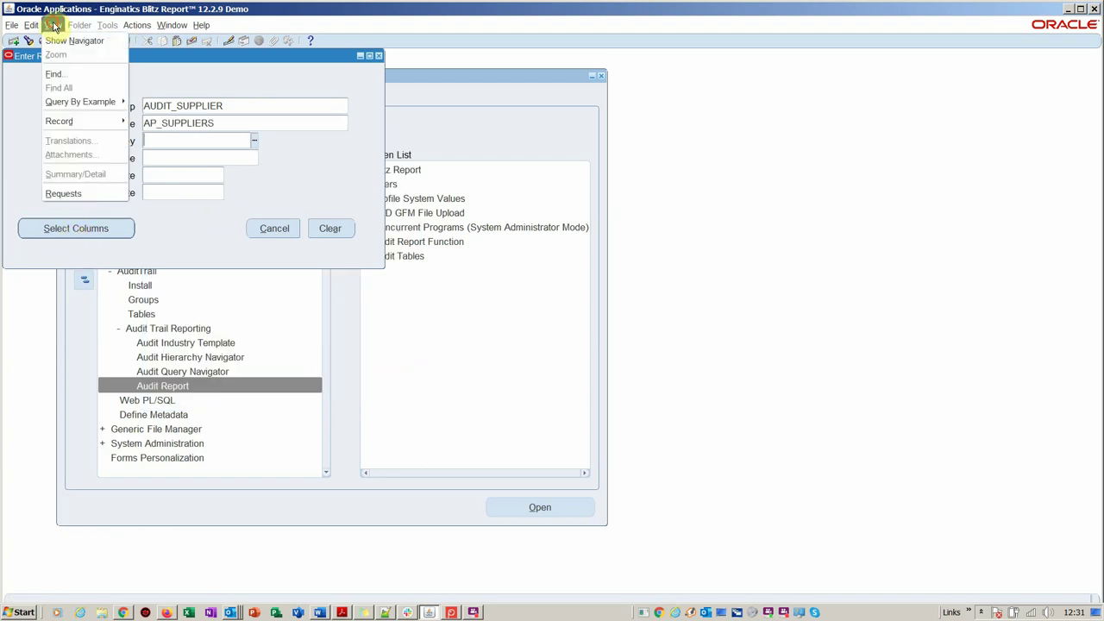
click(63, 193)
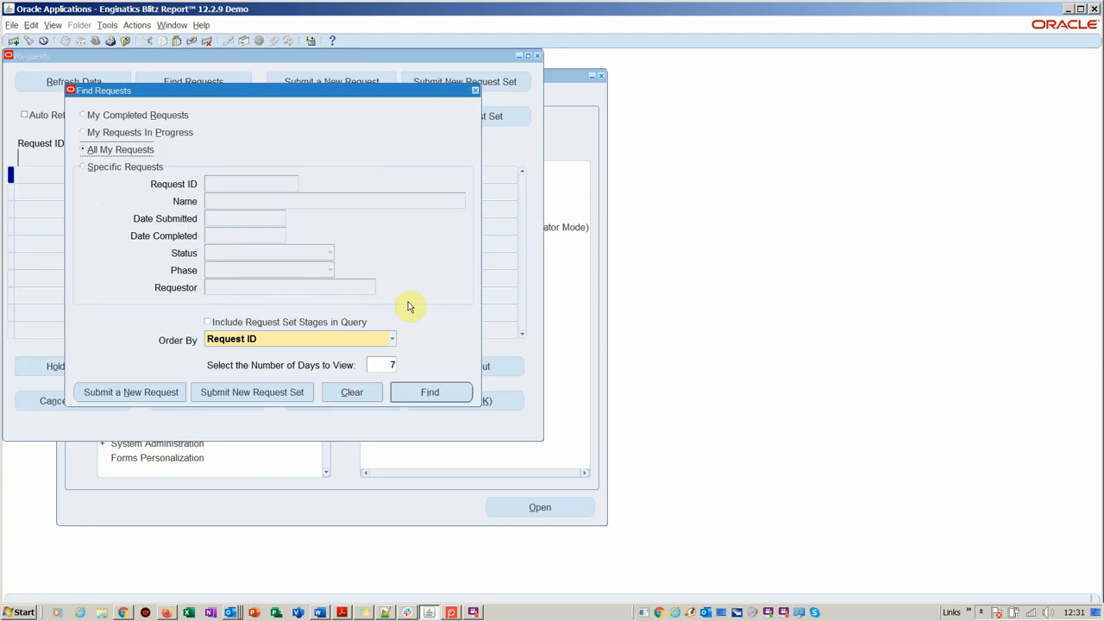
click(430, 392)
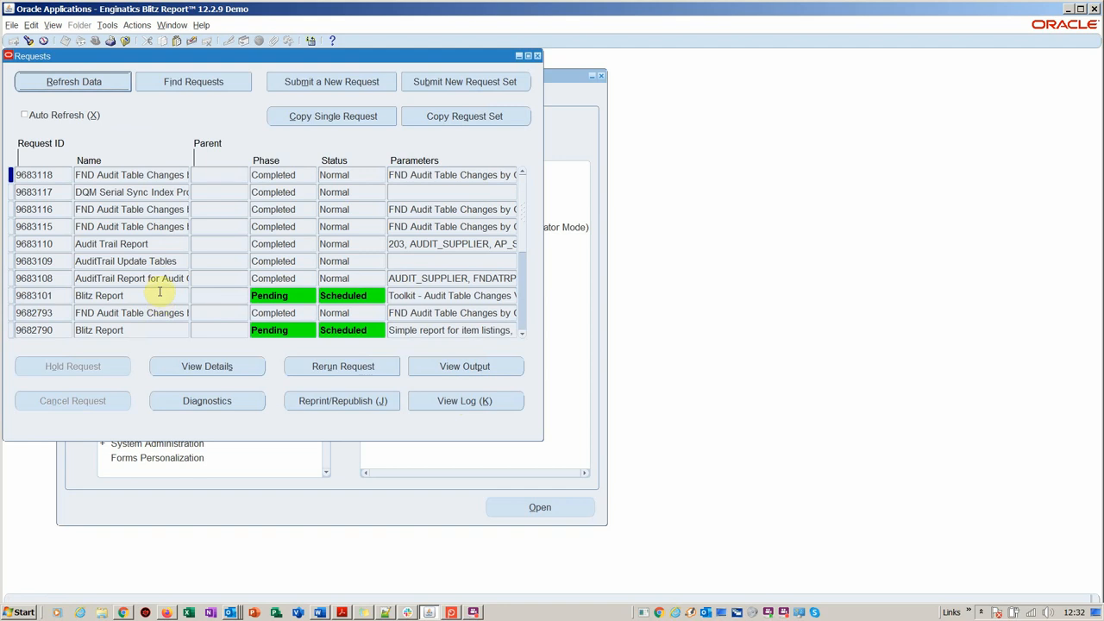
click(161, 244)
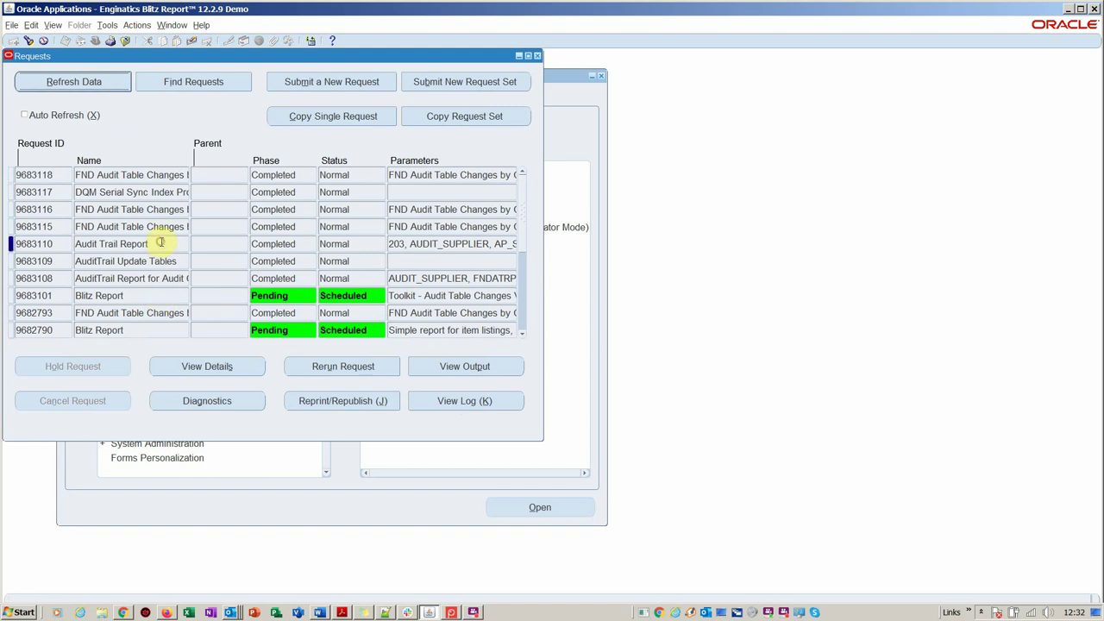
View the Audit Trail Report output in Firefox, then return to Oracle Applications.
click(464, 365)
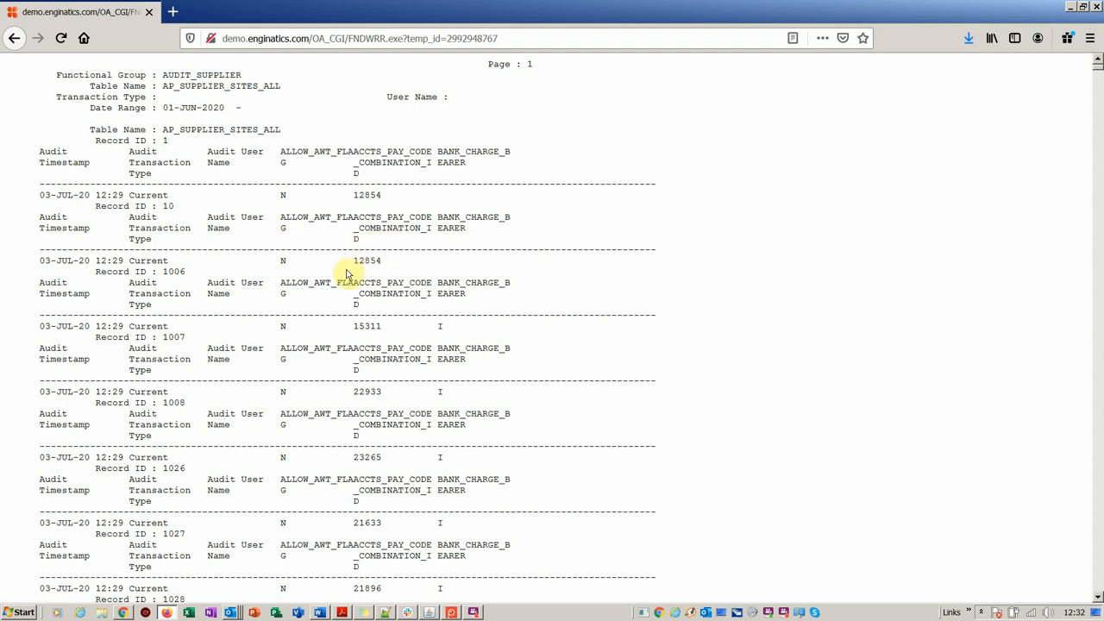
key(alt+Tab)
key(alt+Tab)
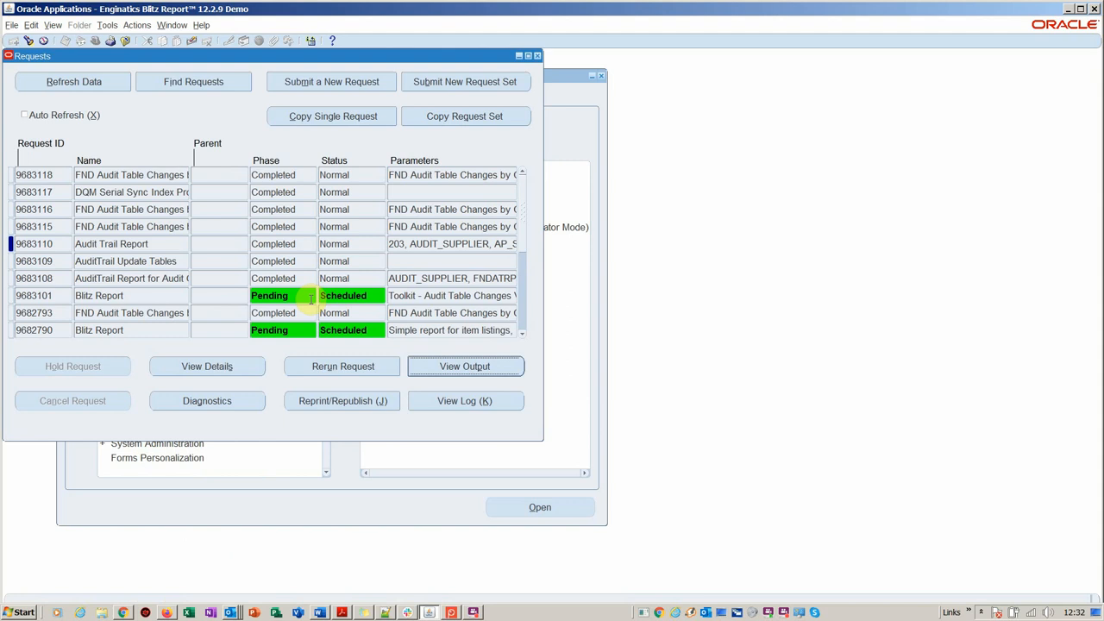
Reopen the Audit Report Function form and launch Blitz audit reports from Actions.
click(553, 118)
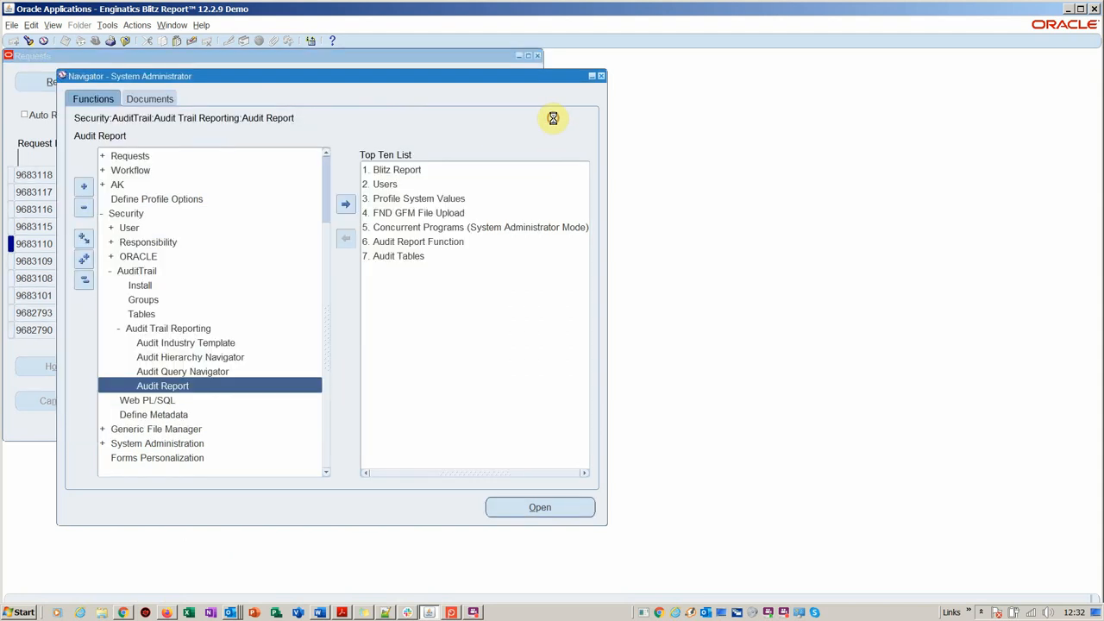
double_click(414, 242)
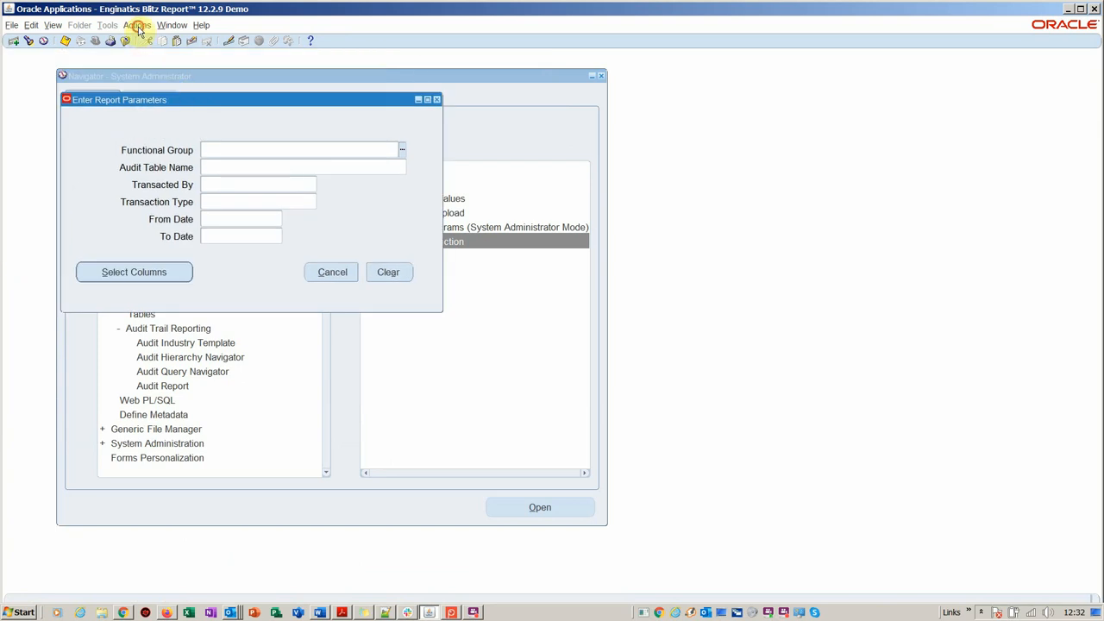
click(137, 25)
click(148, 41)
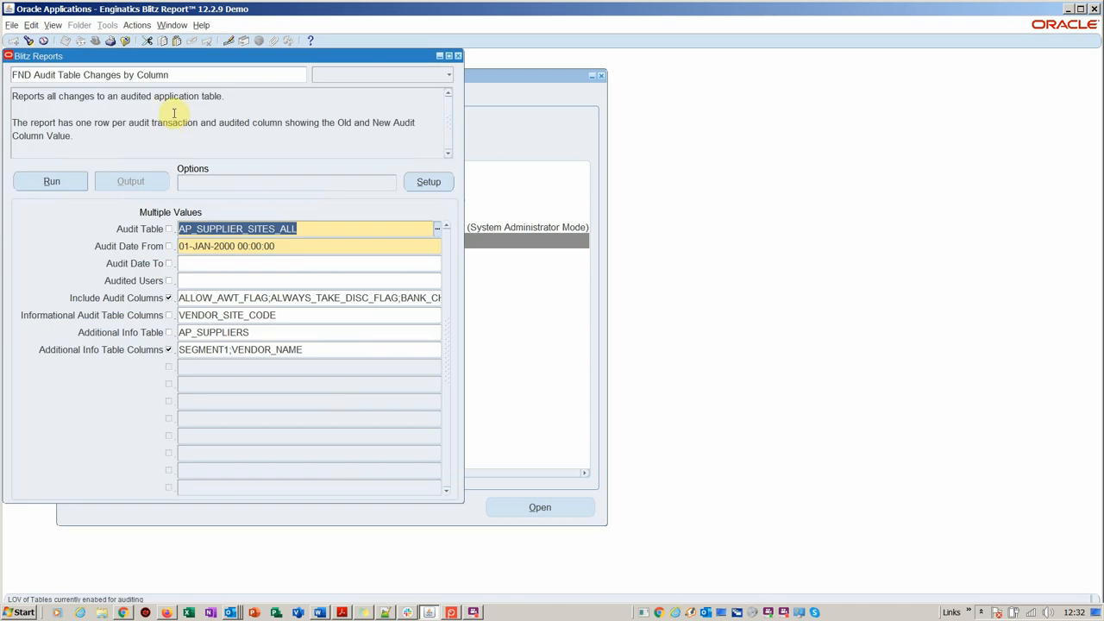
Move the Blitz Reports window for FND Audit Table Changes by Column to the right.
drag(195, 55, 397, 87)
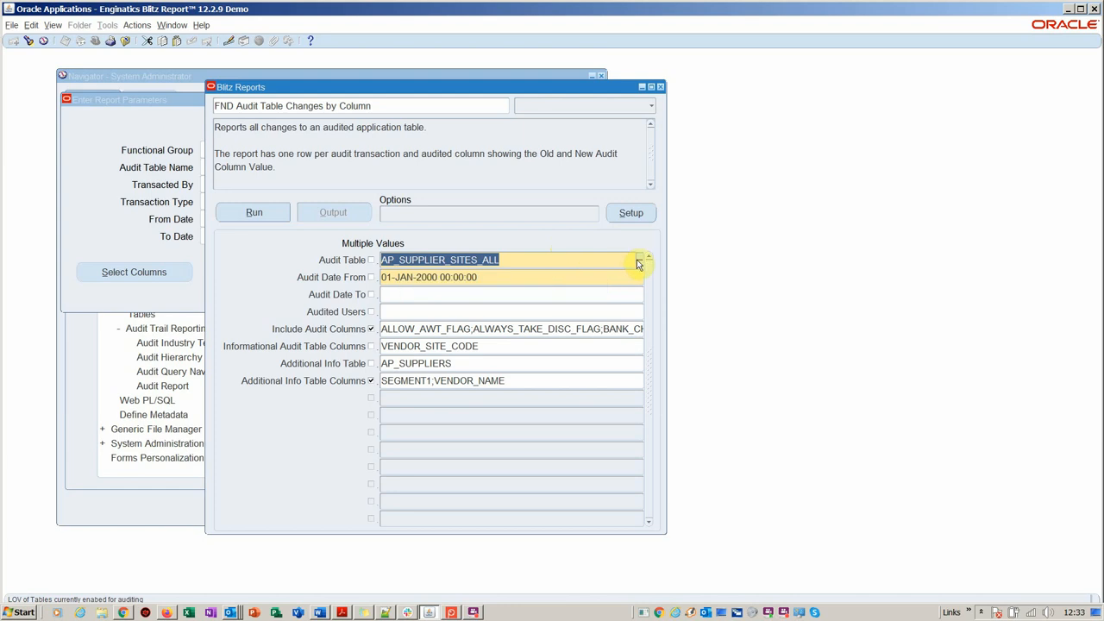
double_click(570, 259)
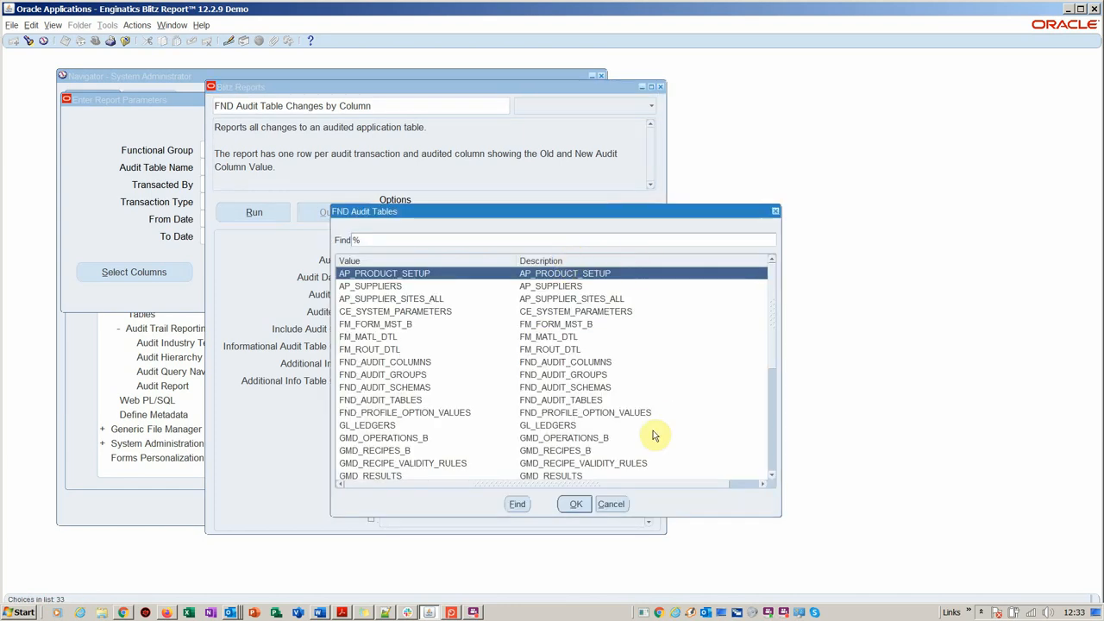
click(611, 503)
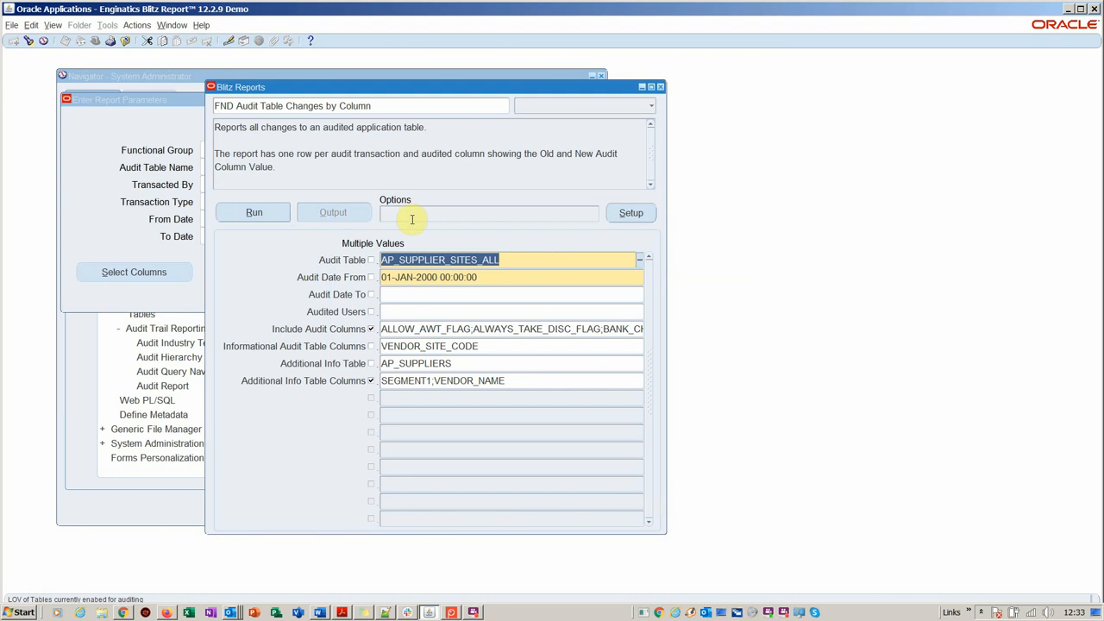
click(487, 276)
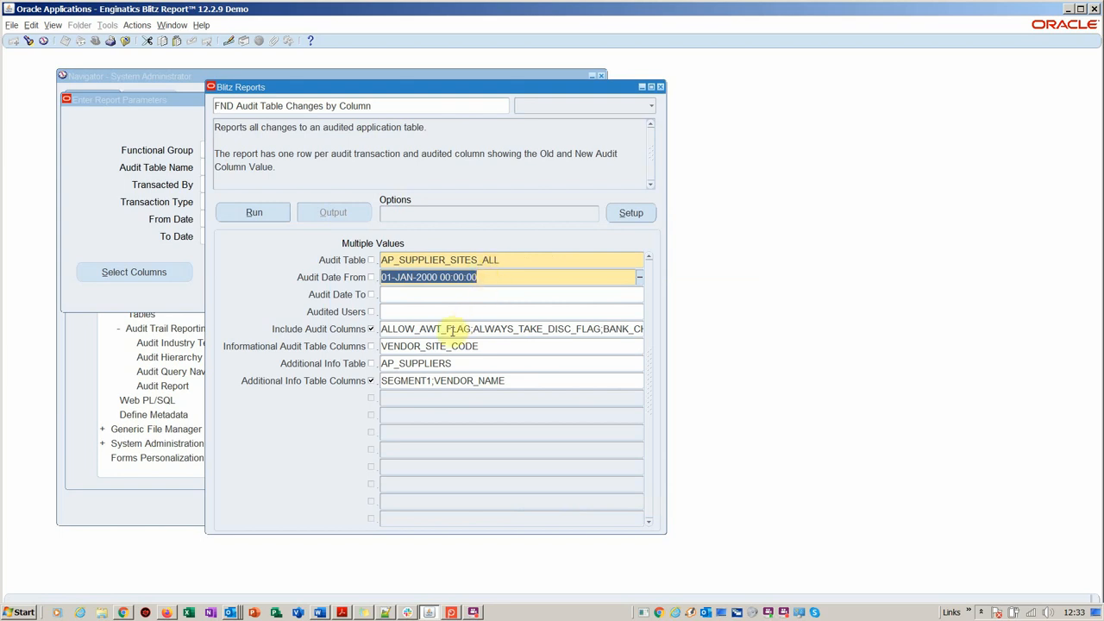
click(418, 329)
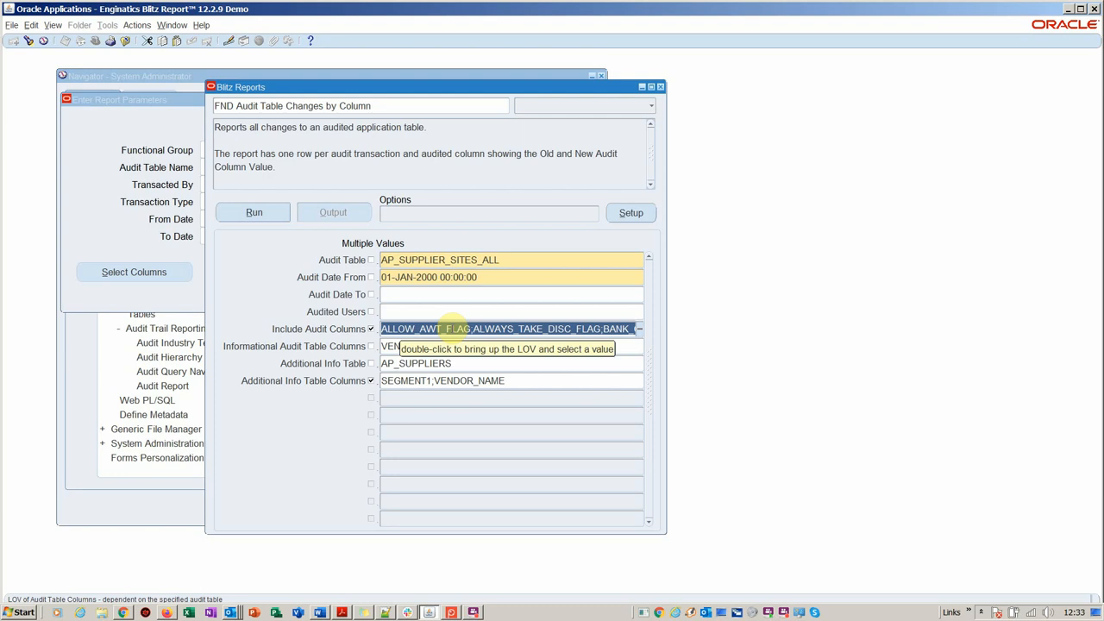
double_click(452, 330)
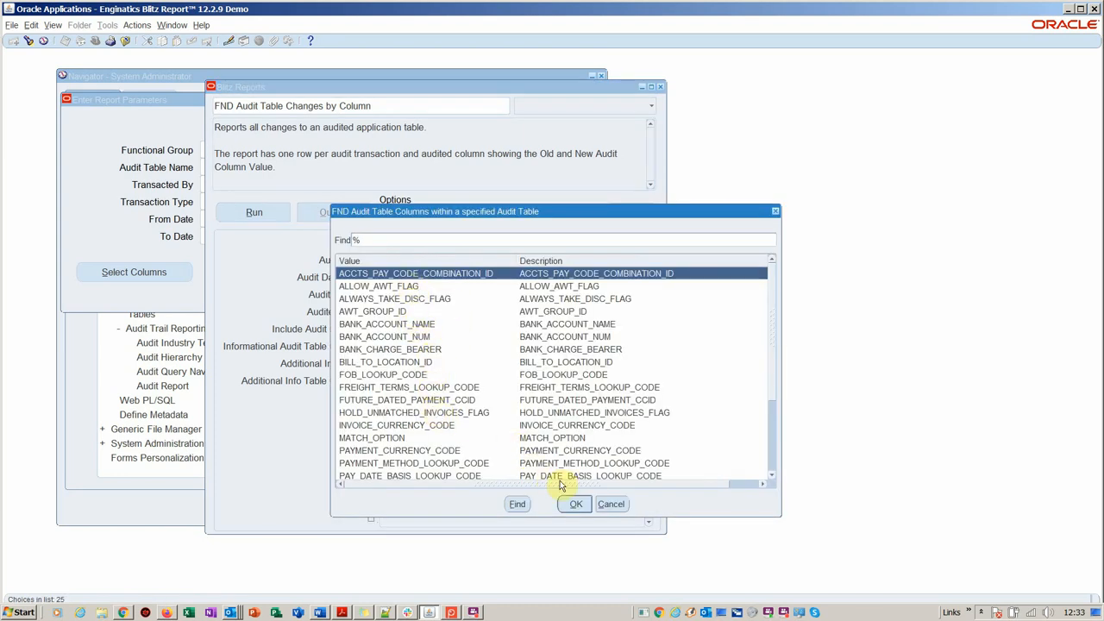
click(611, 503)
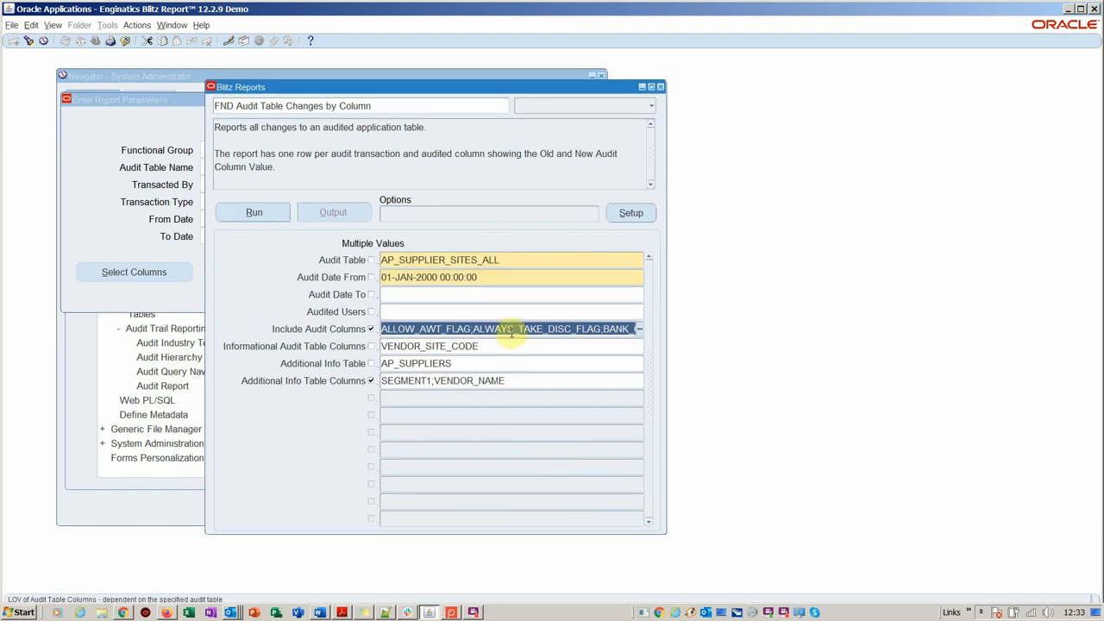
mouse_move(457, 329)
mouse_down()
mouse_move(647, 329)
mouse_move(367, 328)
mouse_up()
click(603, 328)
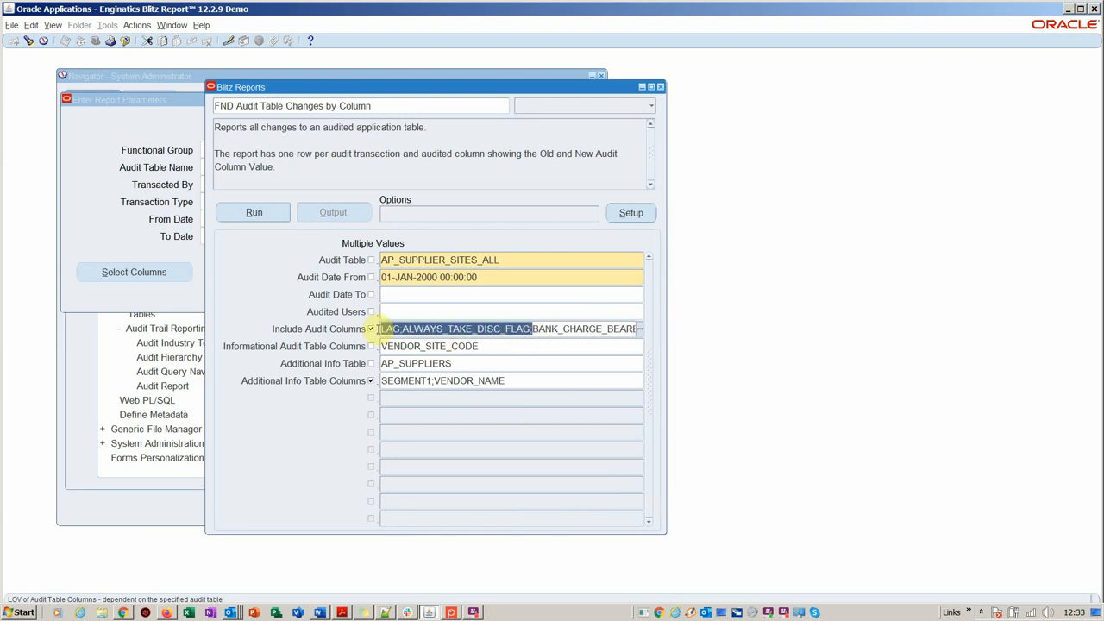
click(496, 346)
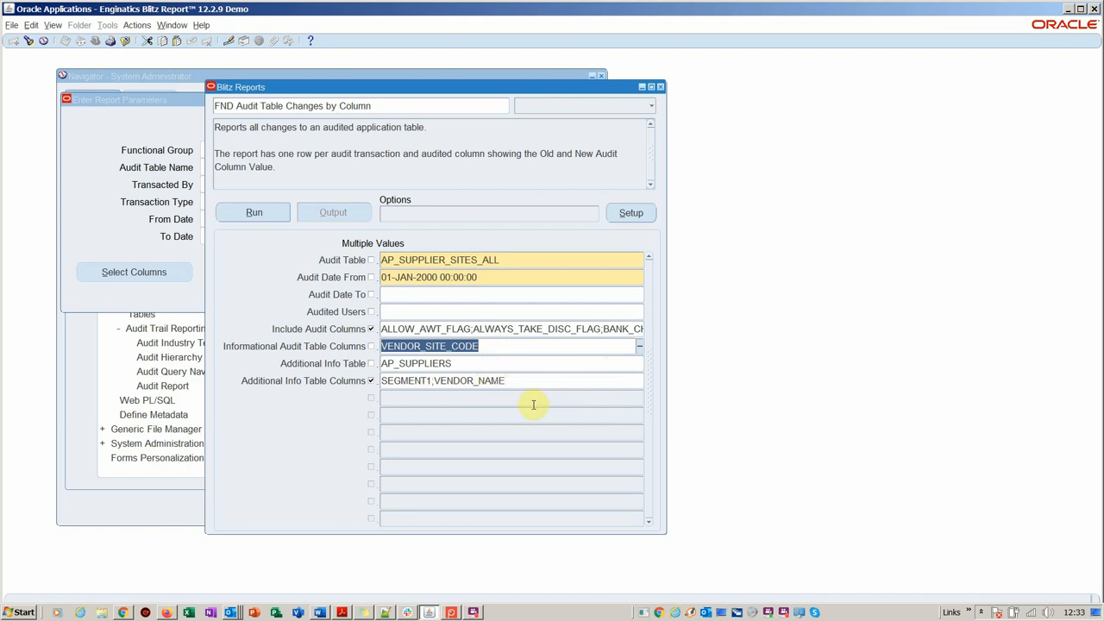
Run the FND Audit Table Changes by Column report so its output opens in Excel.
click(254, 212)
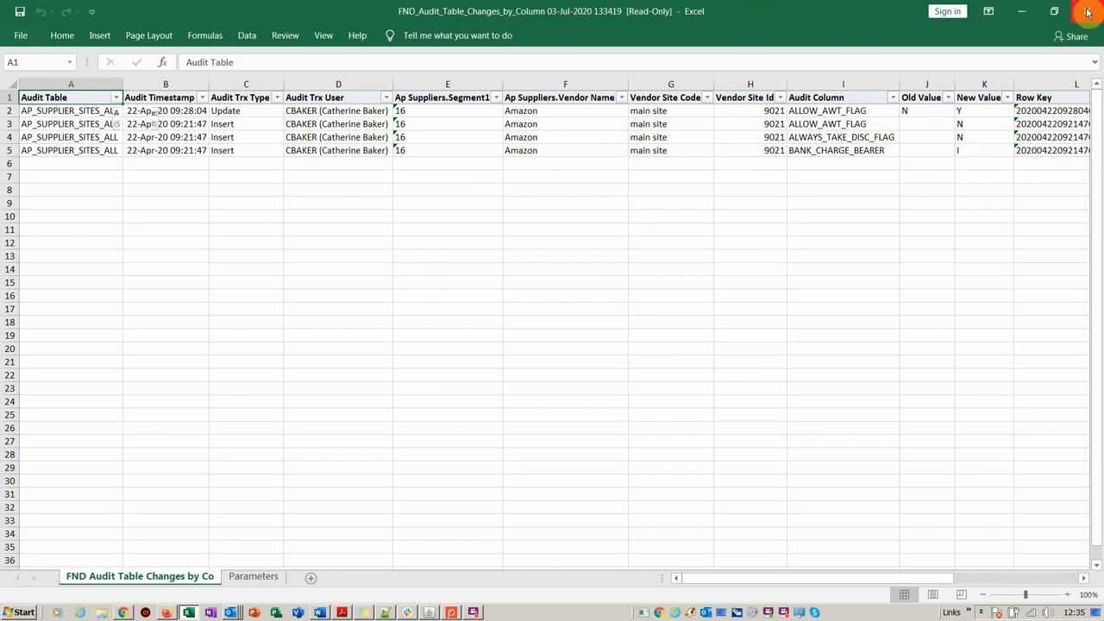
Leave the Excel audit output and return to the Blitz report form in Oracle.
key(alt+Tab)
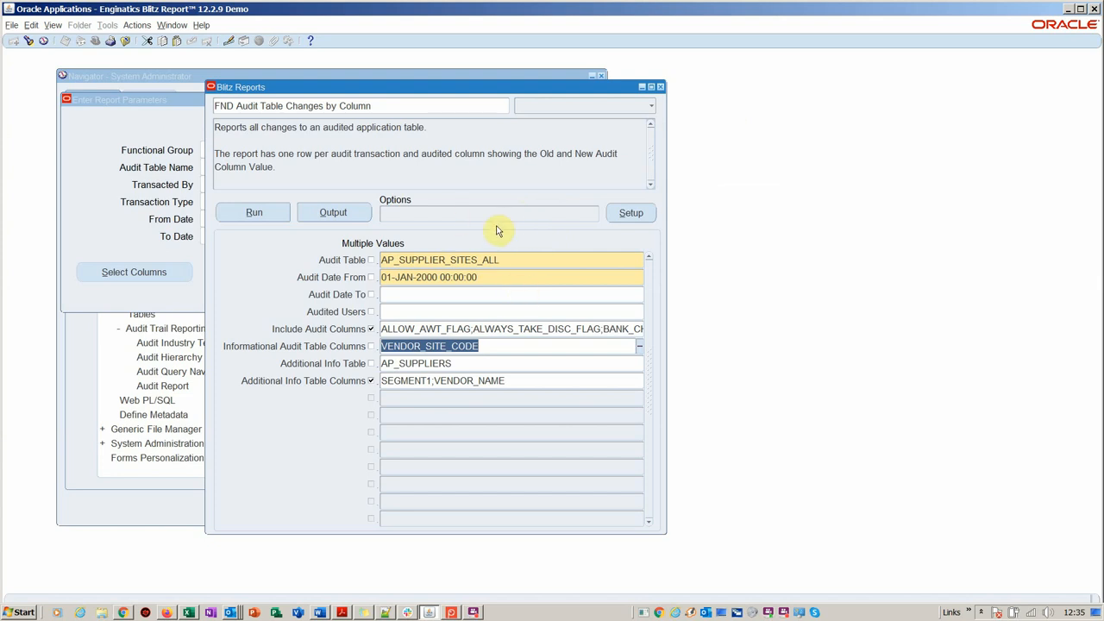
Close the Blitz Reports window and report parameters form, leaving only the Navigator.
key(F4)
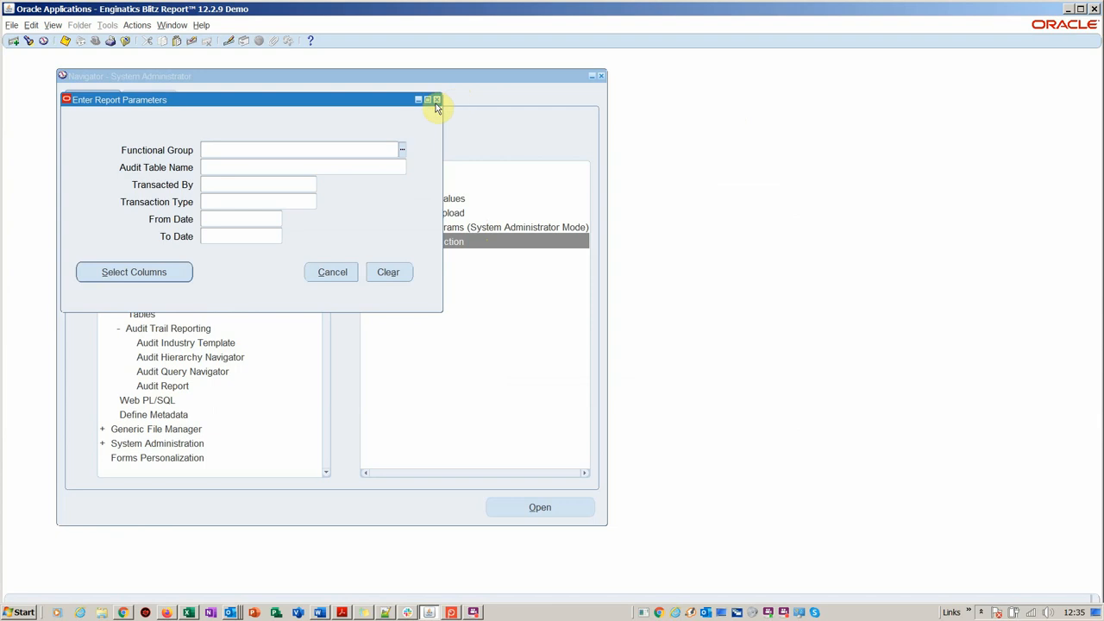
click(436, 100)
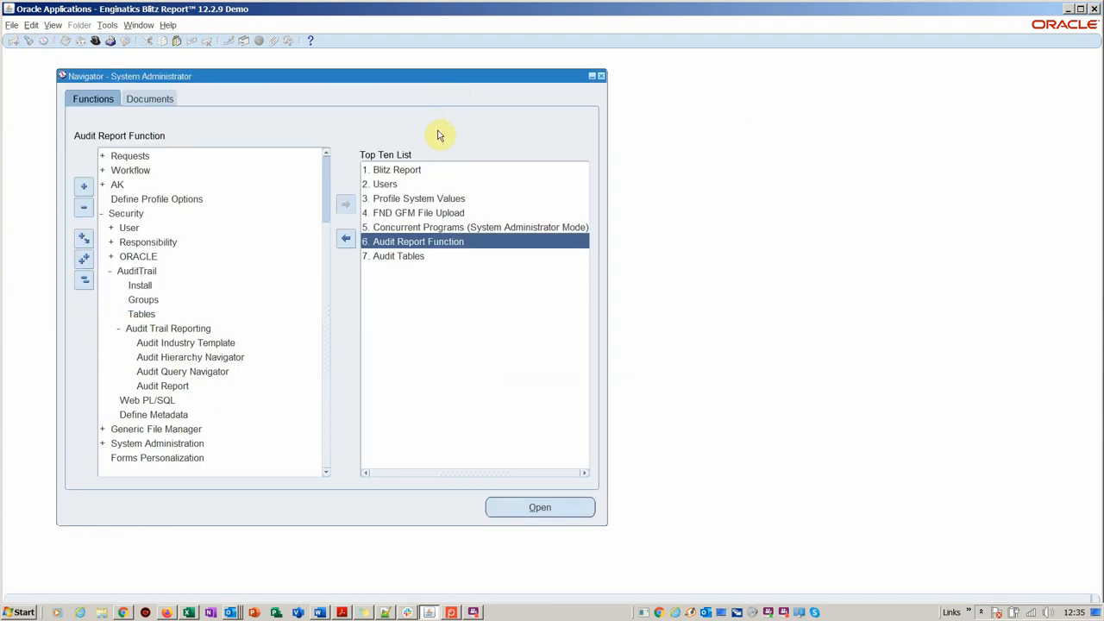
drag(378, 82, 406, 80)
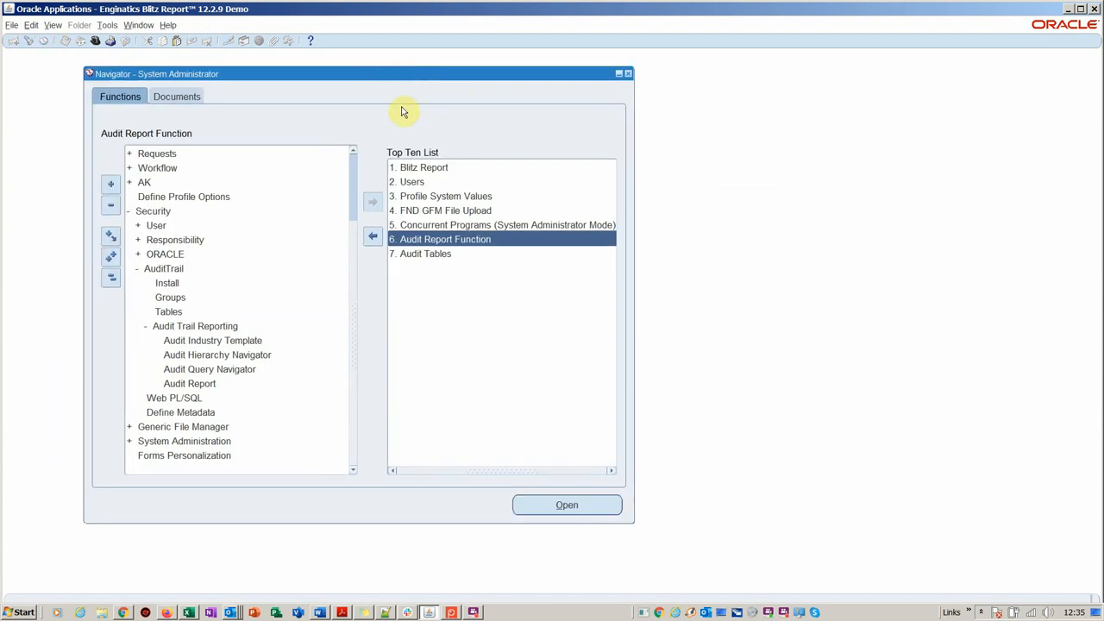
click(980, 612)
key(alt+Tab)
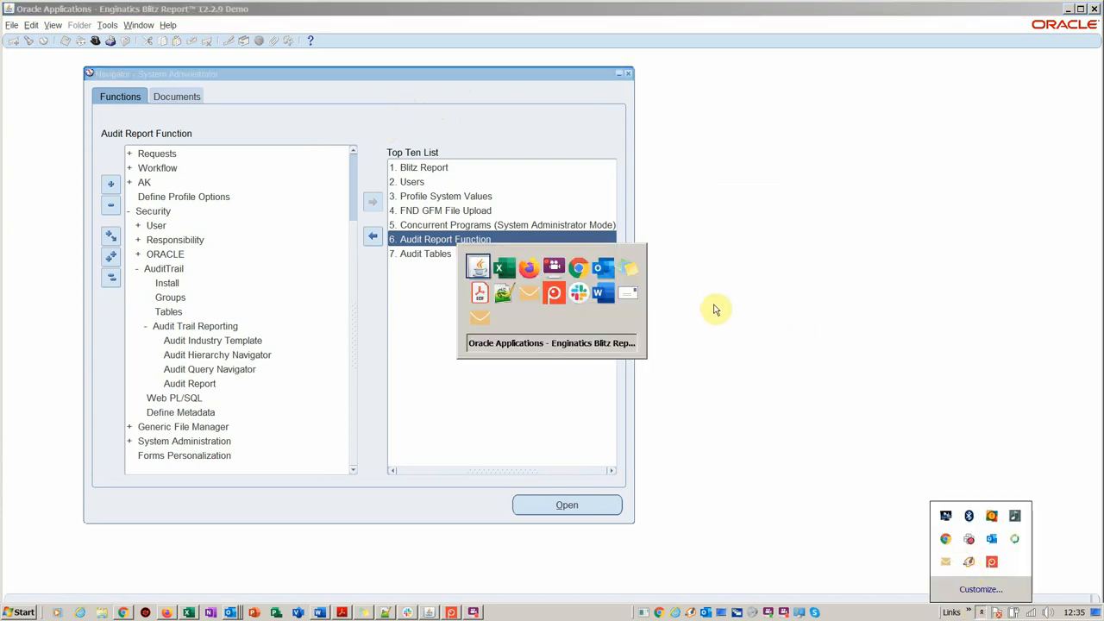